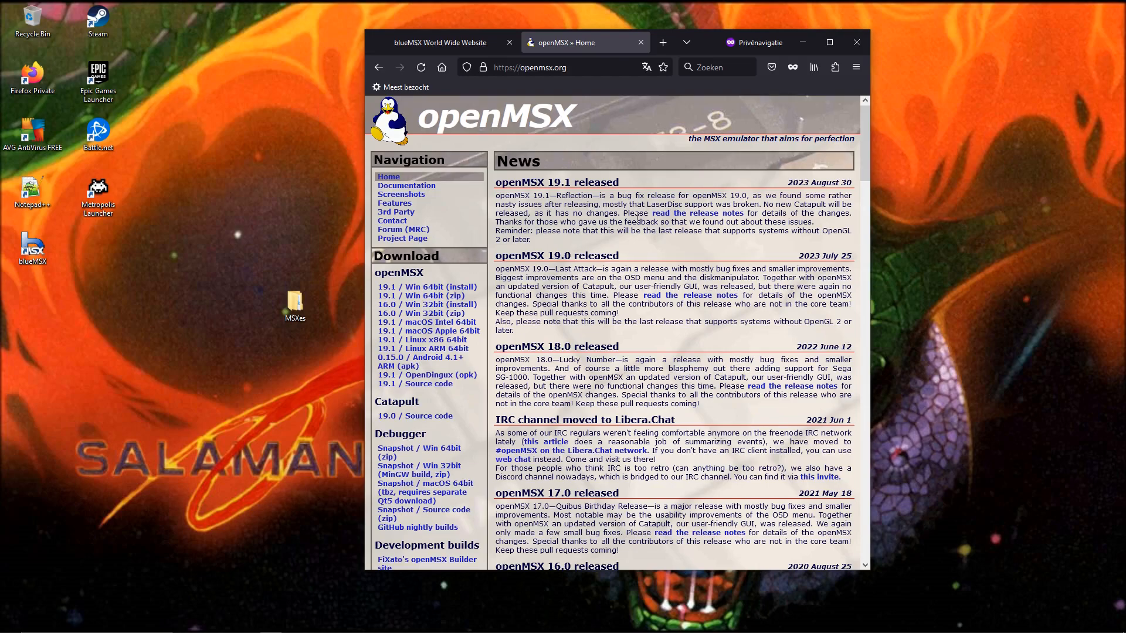
- Extract openmsx-19.1-windows-vc-x64-bin.msi from its zip archive into the MSXes folder on the desktop
left_click(857, 48)
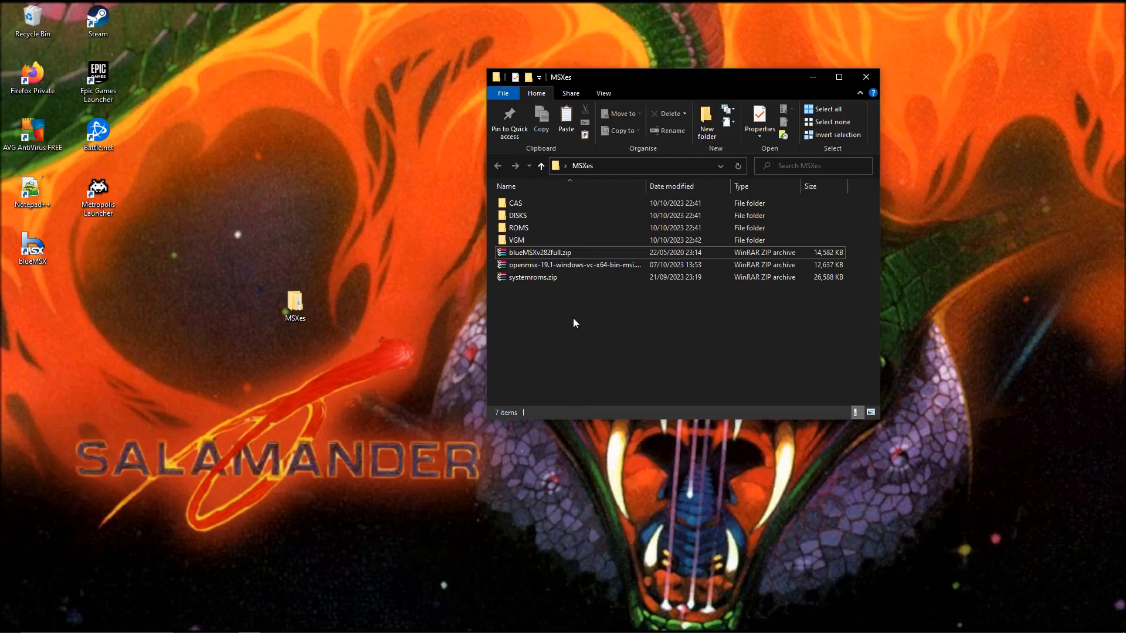
double_click(538, 265)
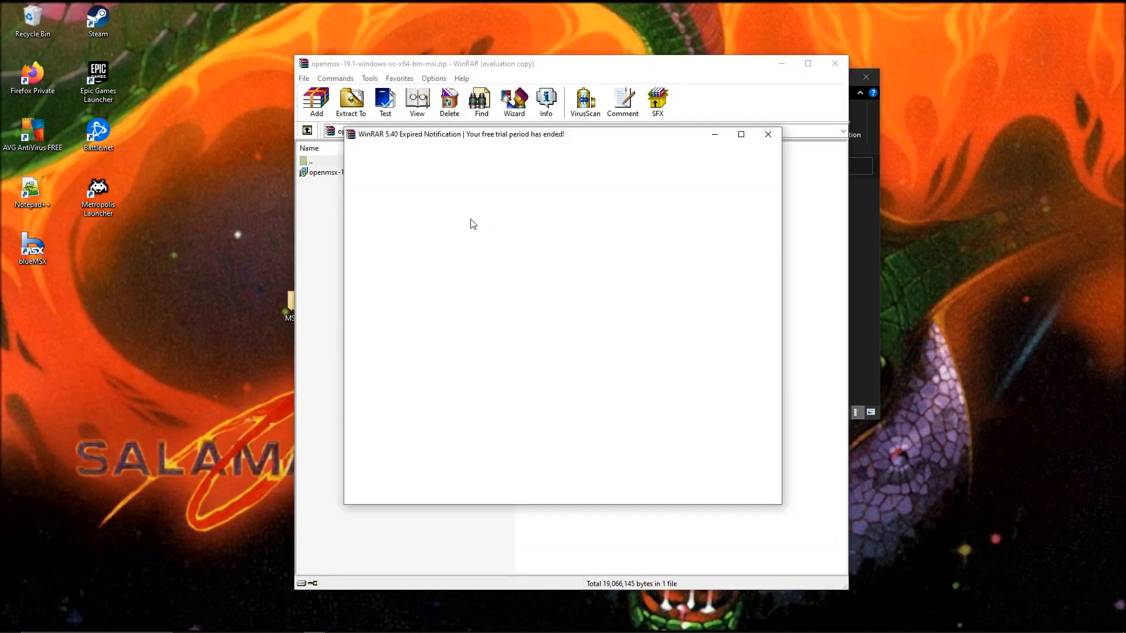
left_click(768, 134)
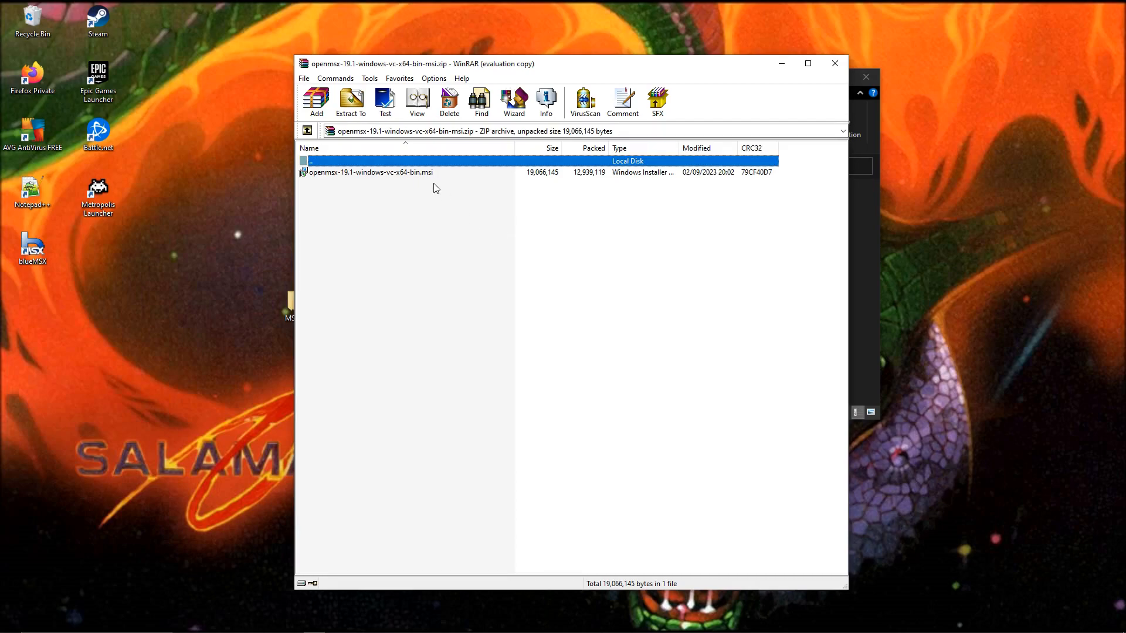
left_click(369, 174)
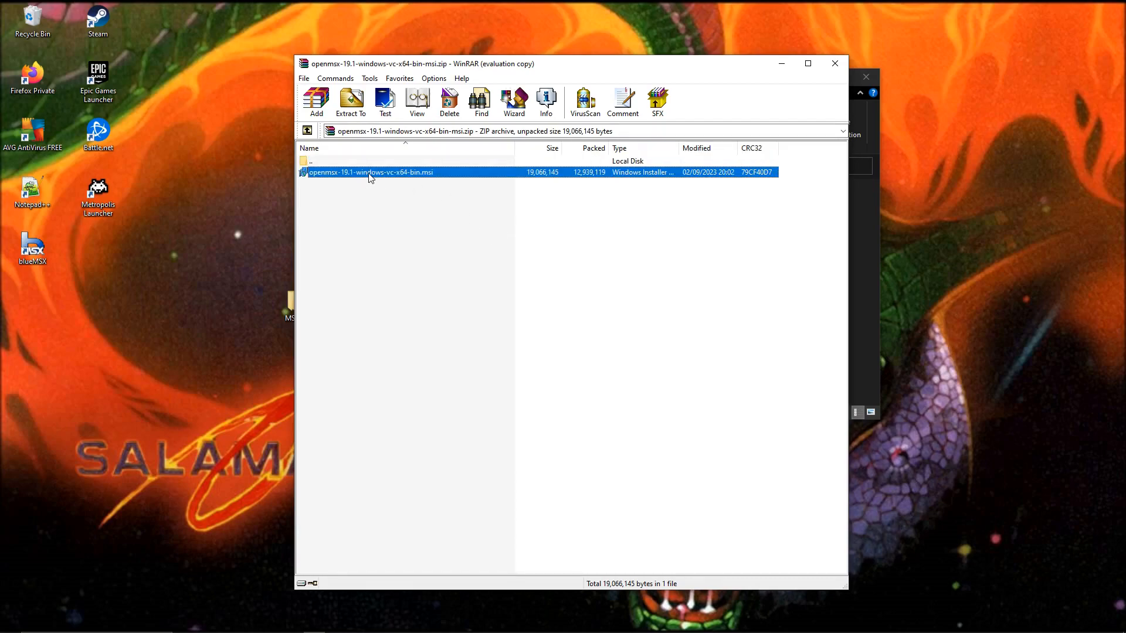
left_click(351, 103)
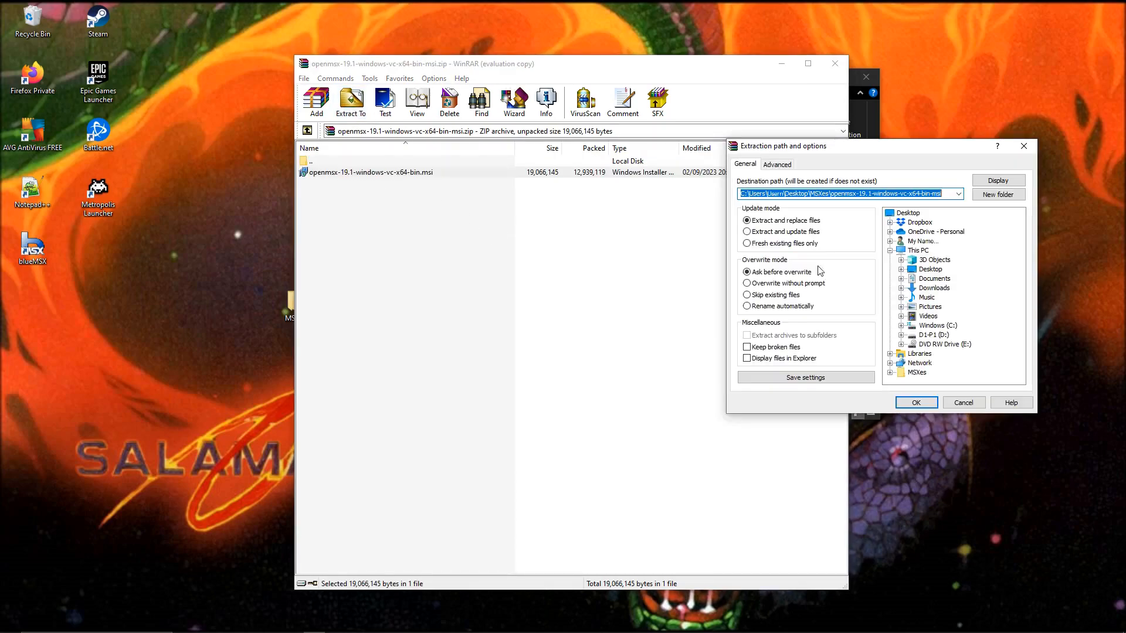
left_click(958, 194)
left_click(818, 219)
left_click(917, 403)
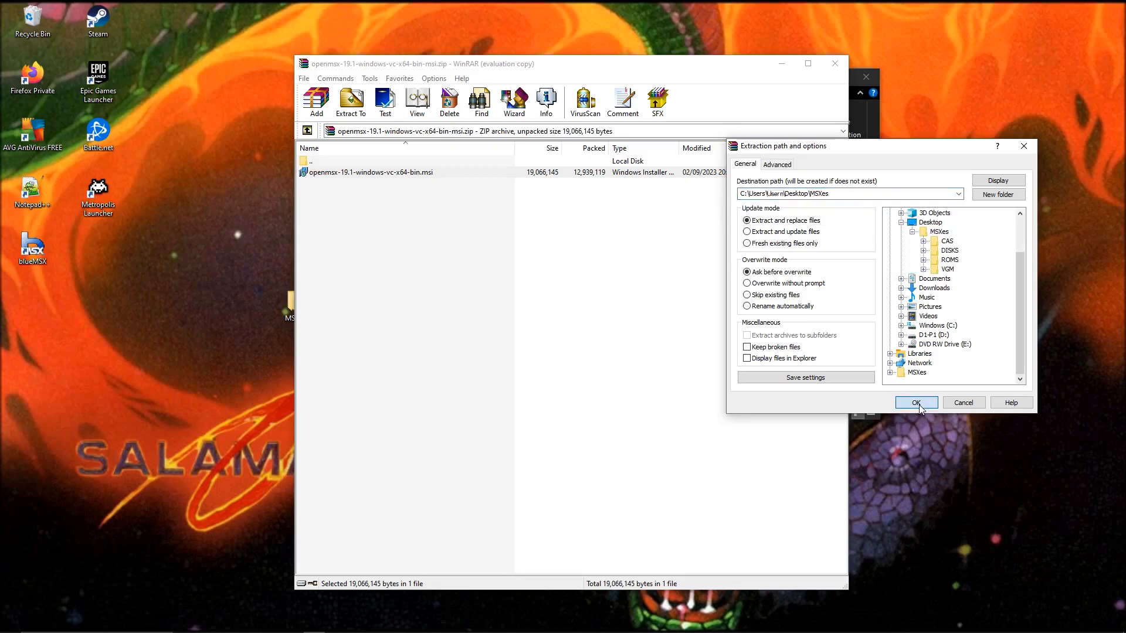
left_click(835, 64)
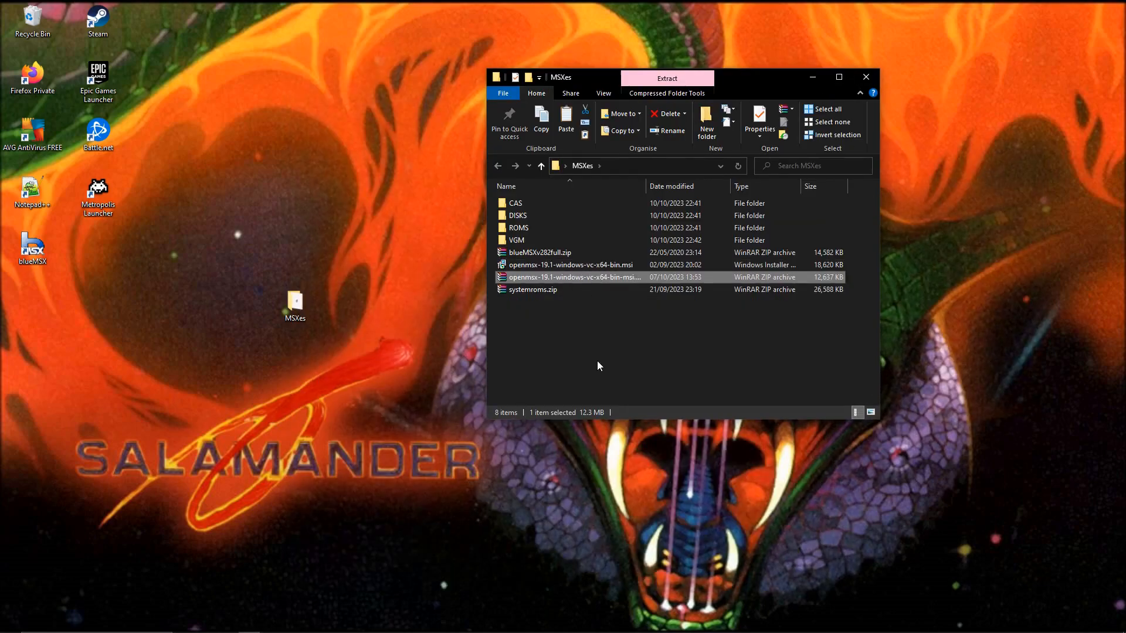
- Start the extracted openMSX 19.1 installer and include the ZMBV Video Codec feature in the custom setup
left_click(584, 267)
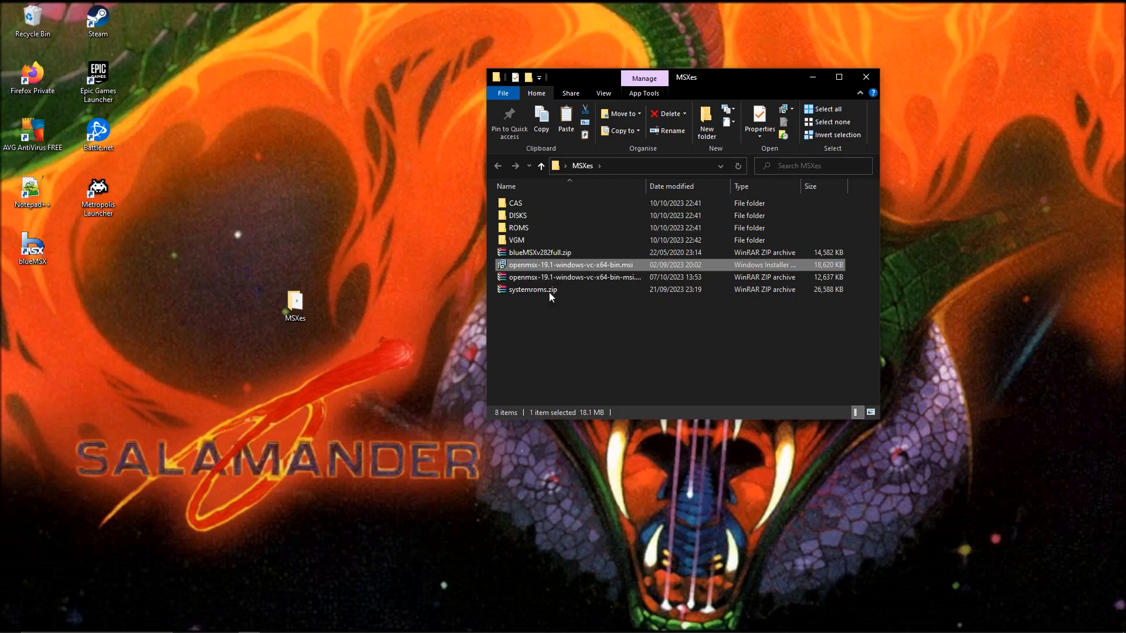
left_click(552, 319)
double_click(540, 266)
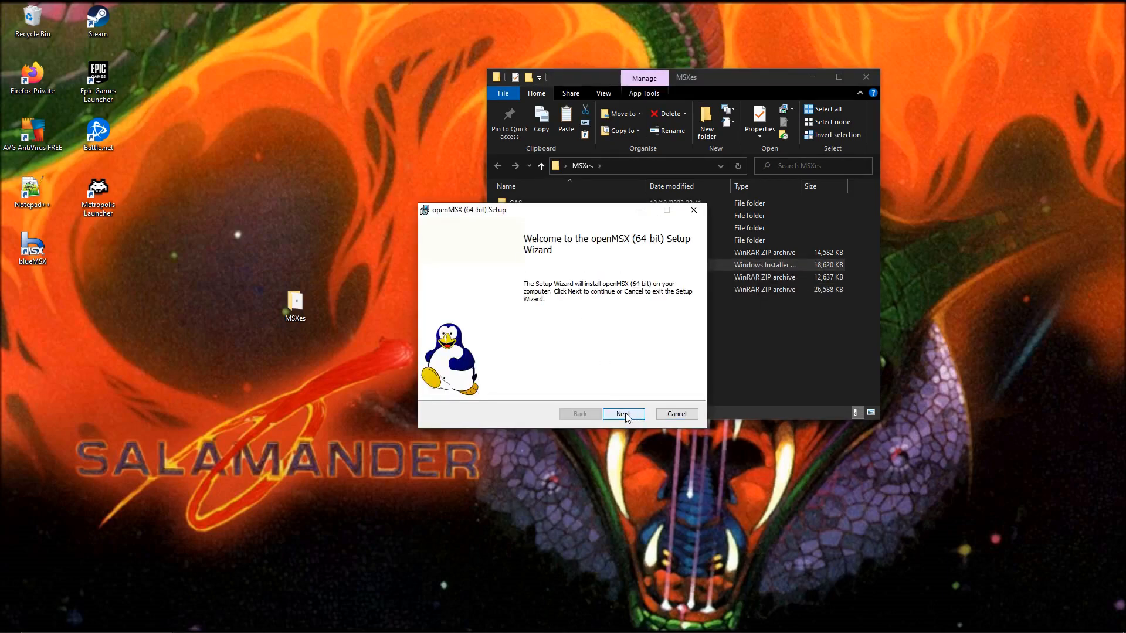
left_click(625, 415)
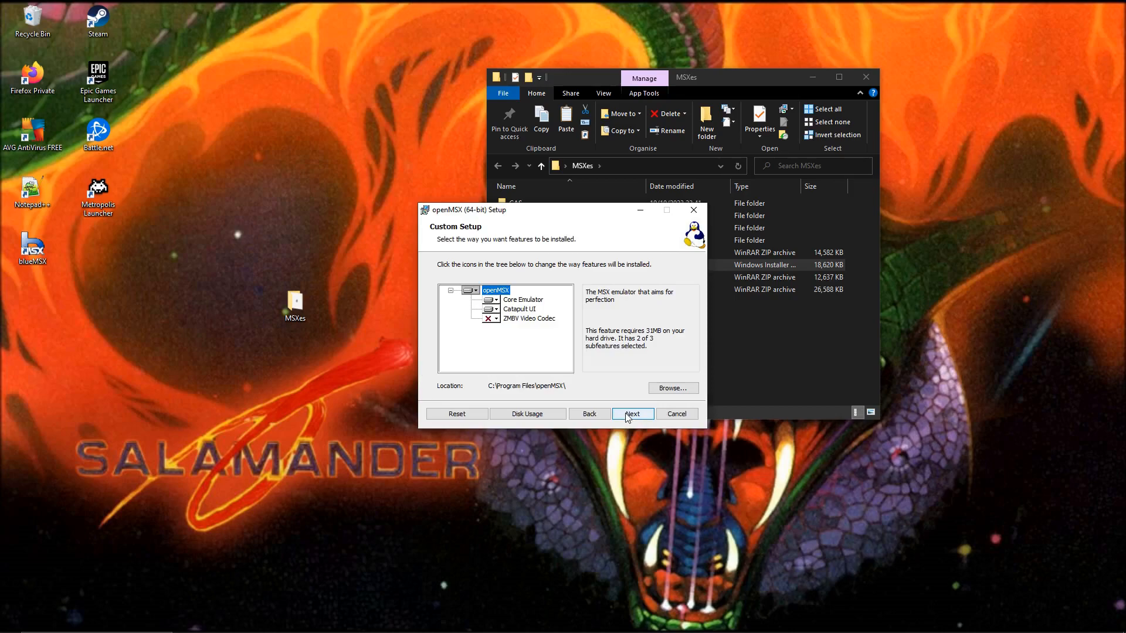
left_click(526, 319)
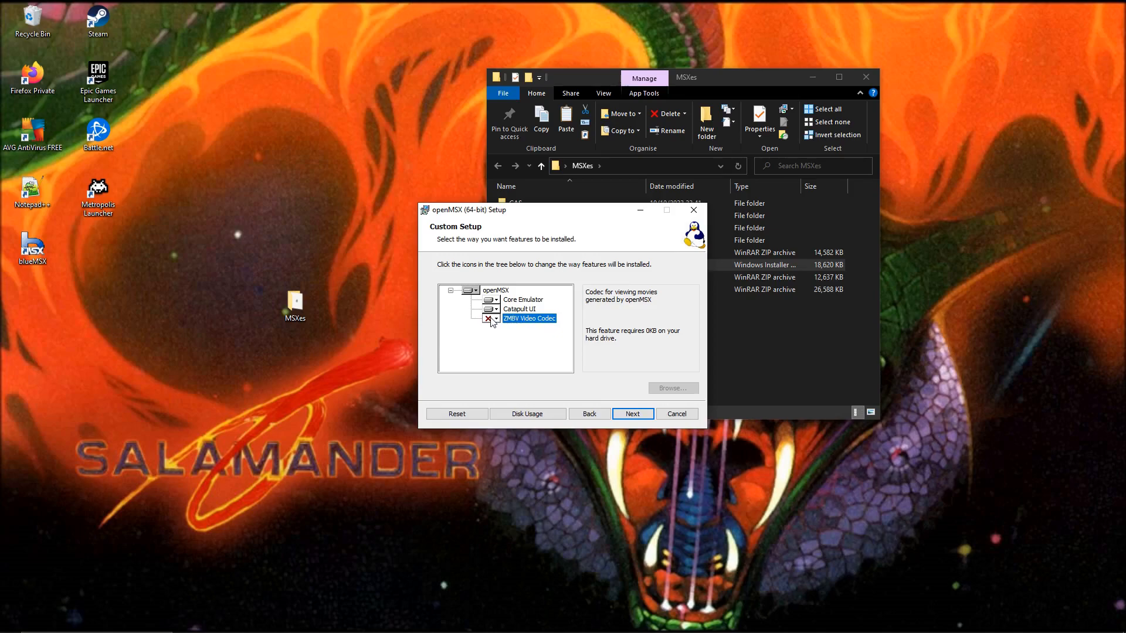
left_click(492, 319)
left_click(521, 332)
left_click(634, 418)
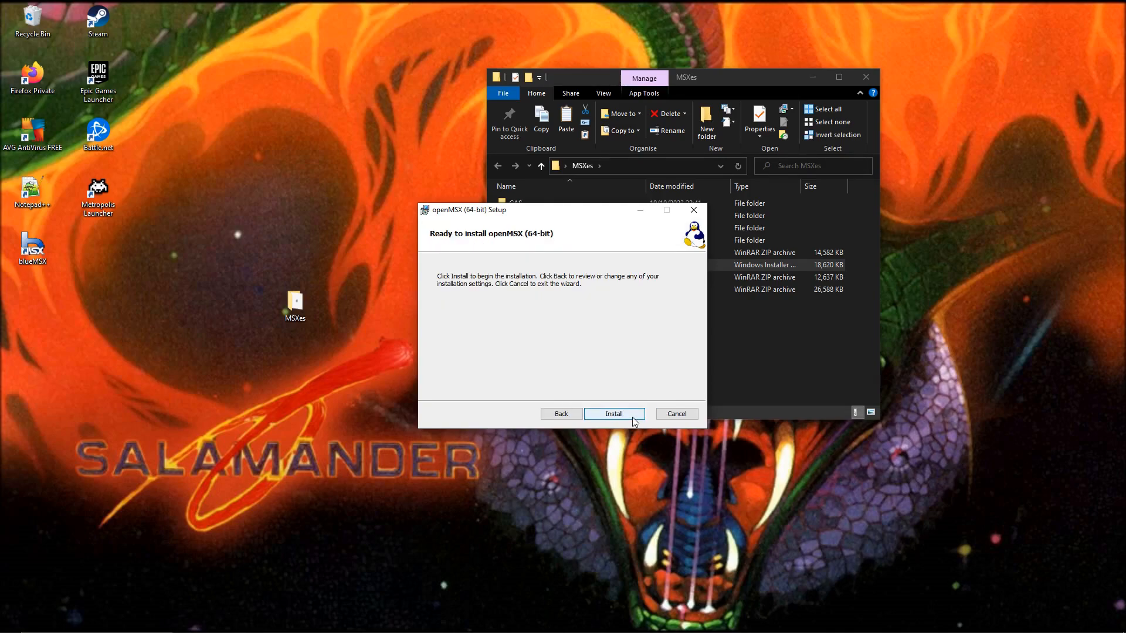
- Go back to the custom setup and change the installation folder to C:\Program Files\Emulators\openMSX\
left_click(564, 414)
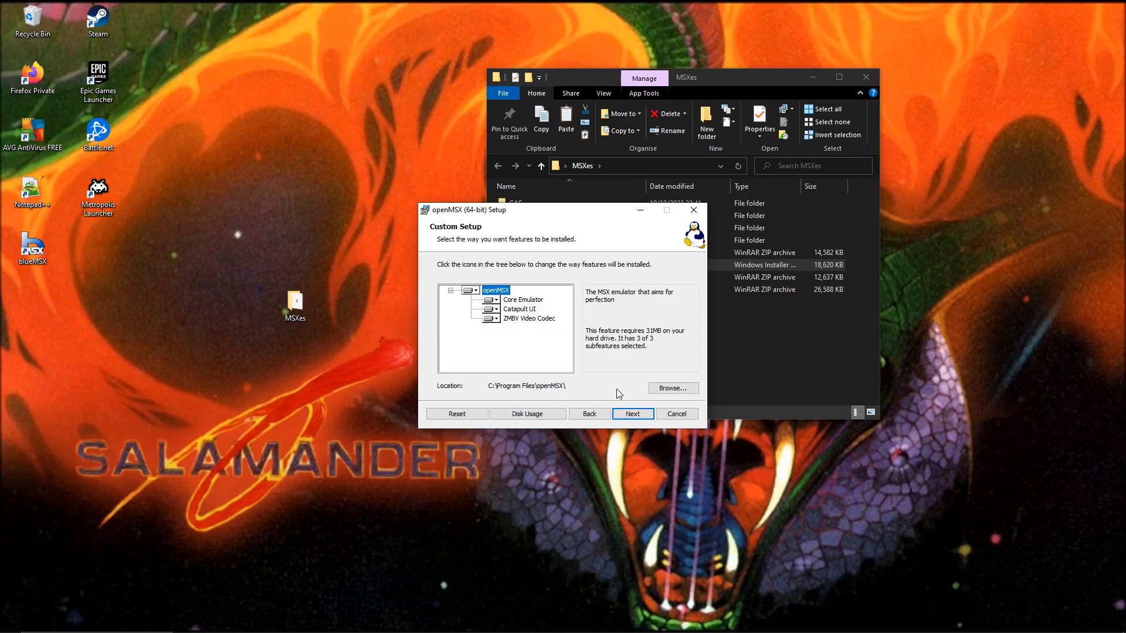
left_click(670, 389)
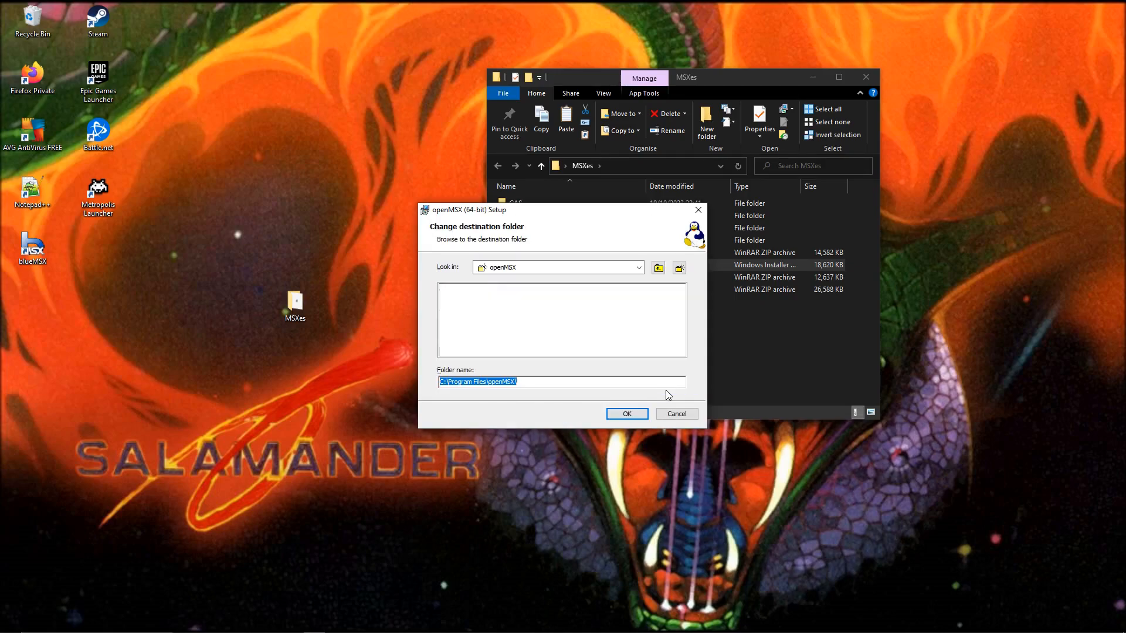
left_click(499, 382)
left_click(490, 382)
type("Emulators\\openMSX\\")
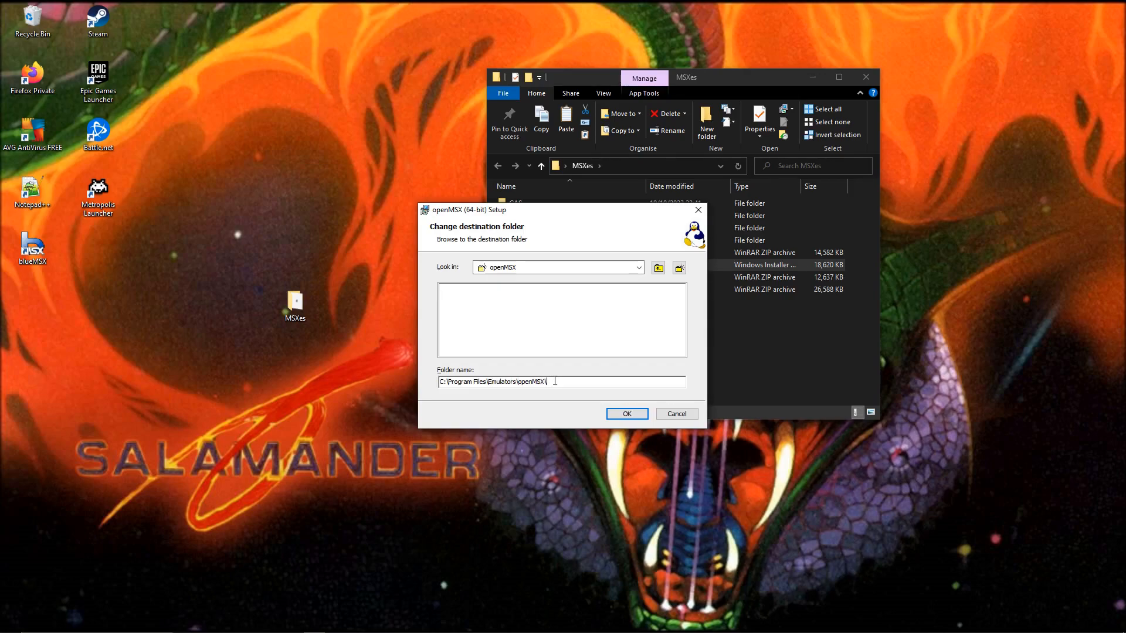
left_click(613, 415)
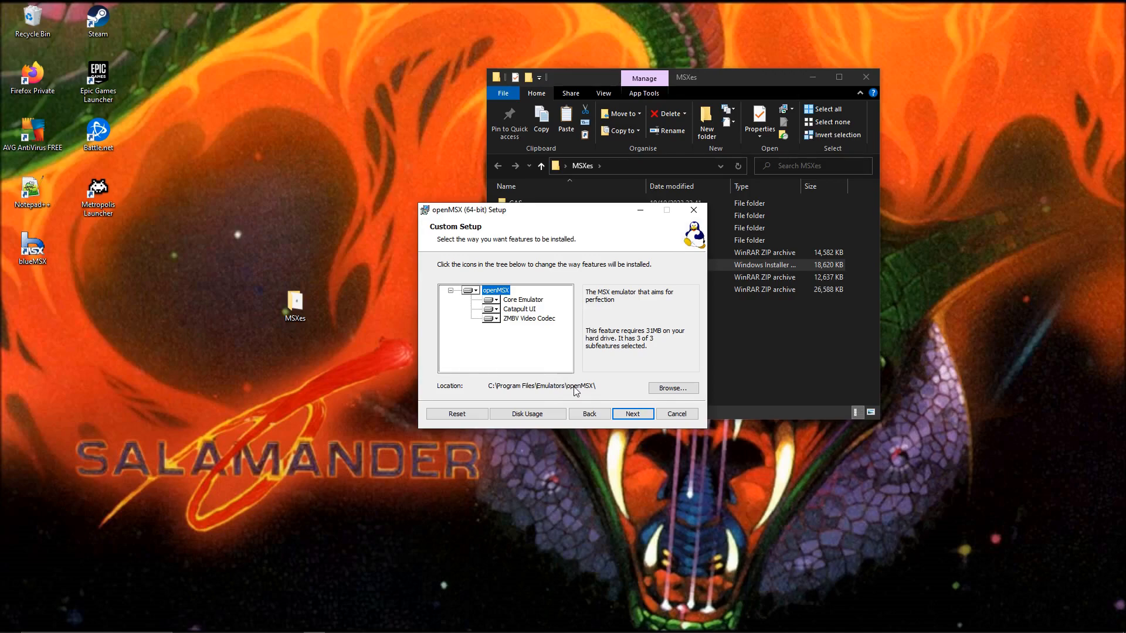
- Install openMSX, allowing it to make changes to the device, then finish the setup and minimize the MSXes folder window
left_click(633, 413)
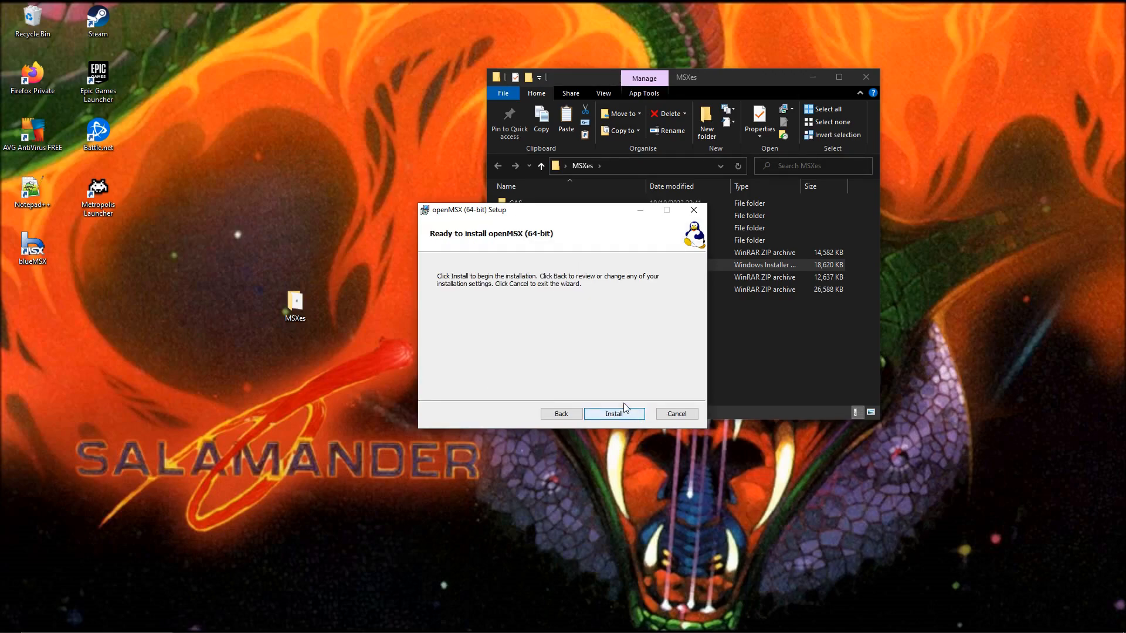
left_click(611, 414)
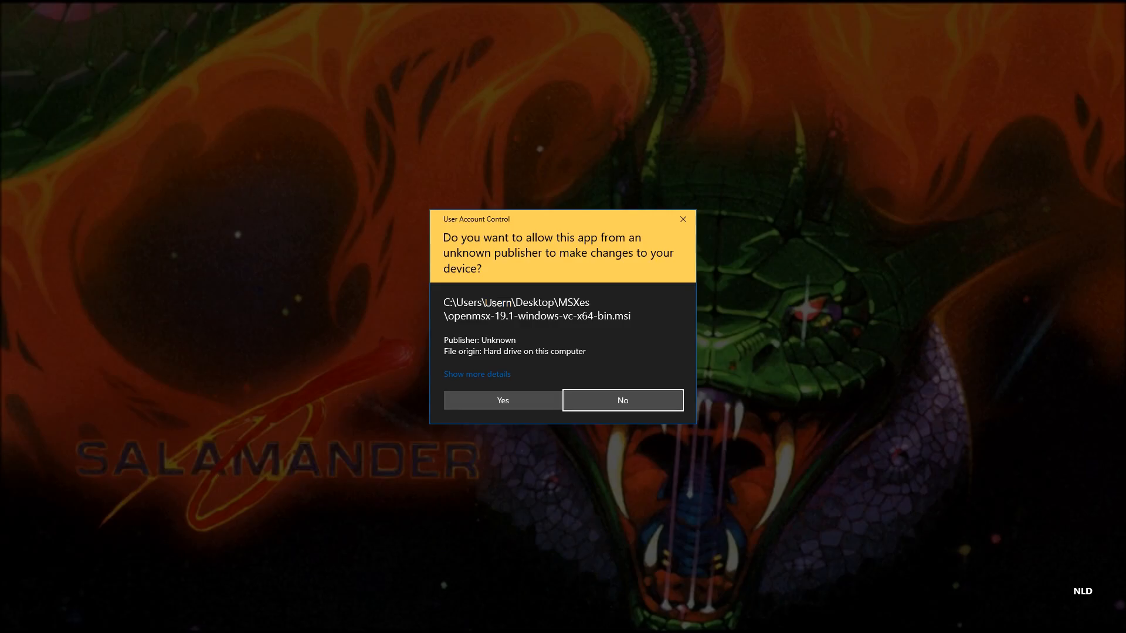
left_click(509, 396)
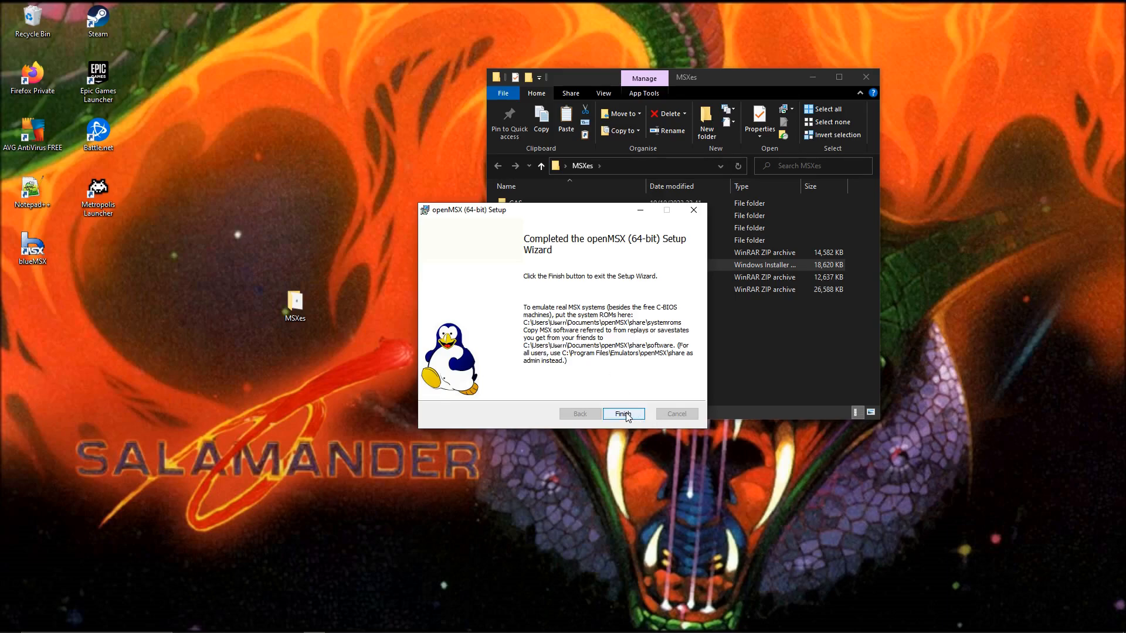
left_click(624, 414)
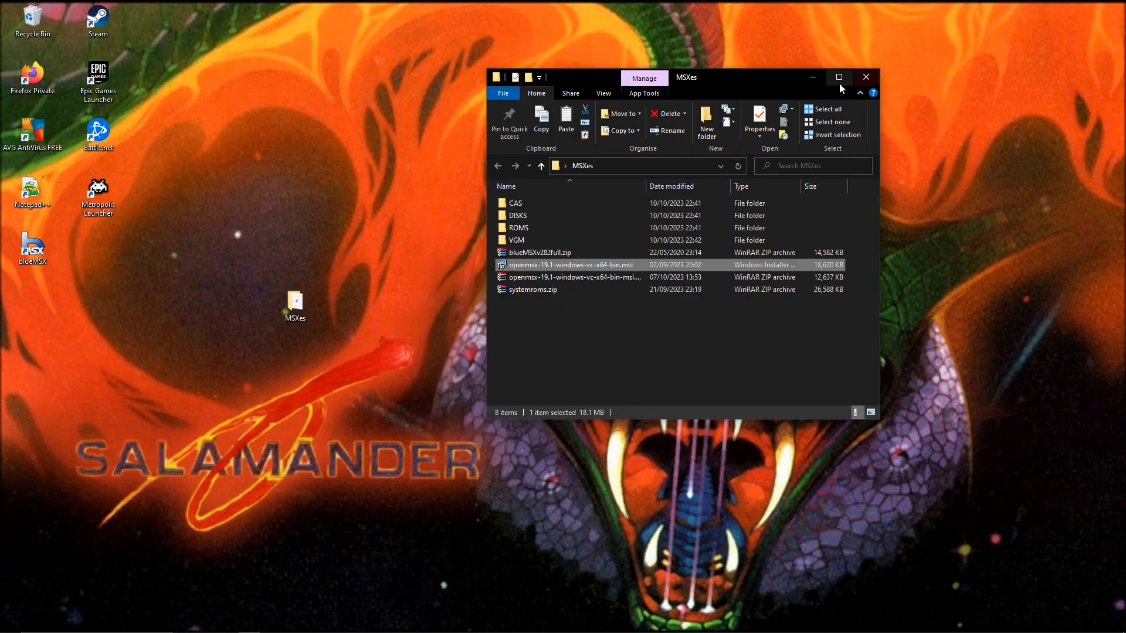
left_click(813, 77)
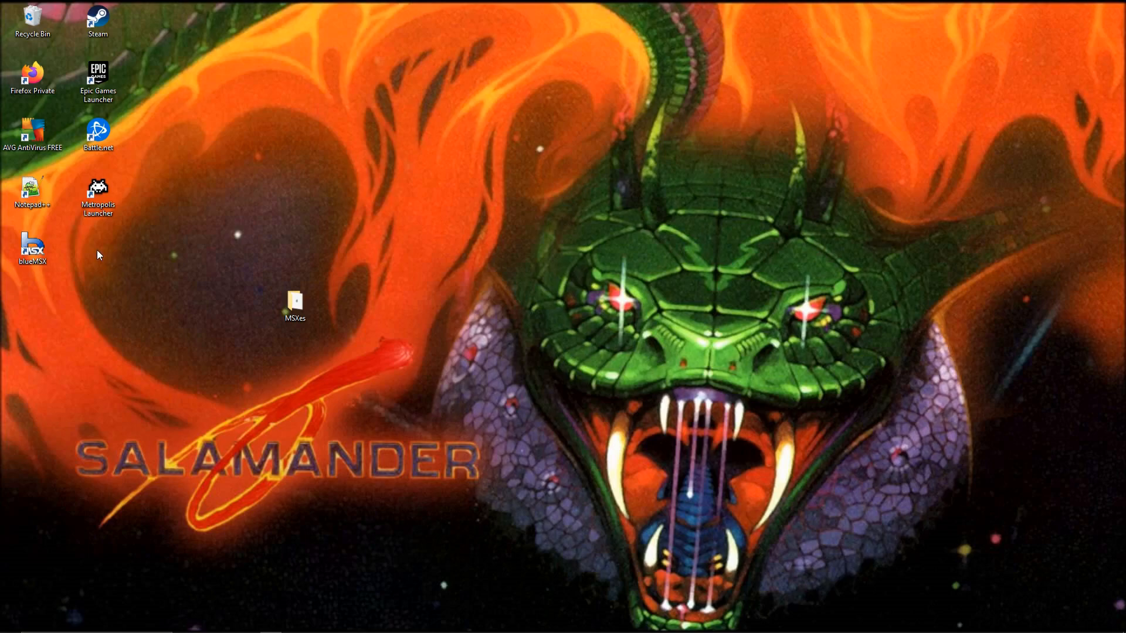
- Launch Catapult and accept its initial configuration with the check for working hardware configurations enabled
key("super")
type("cata")
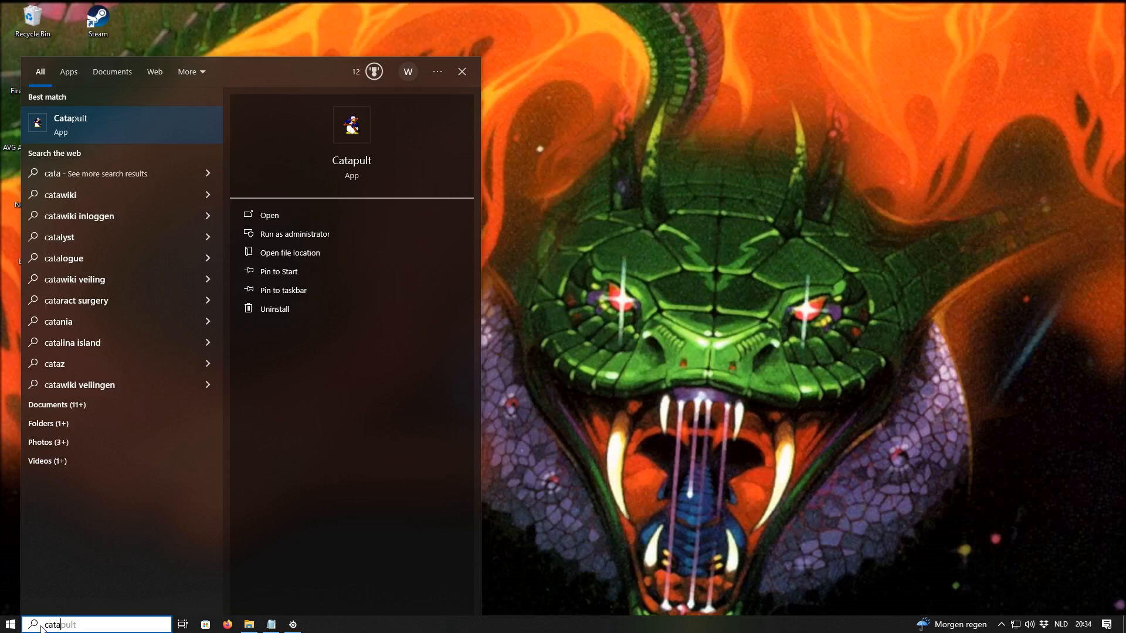
left_click(74, 121)
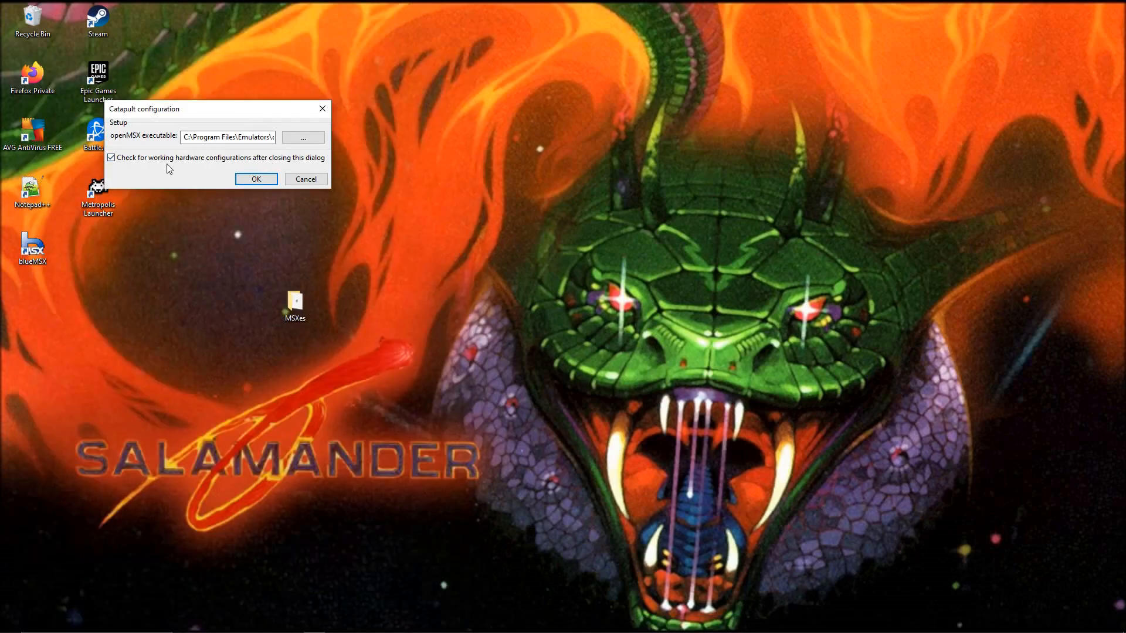
left_click(257, 179)
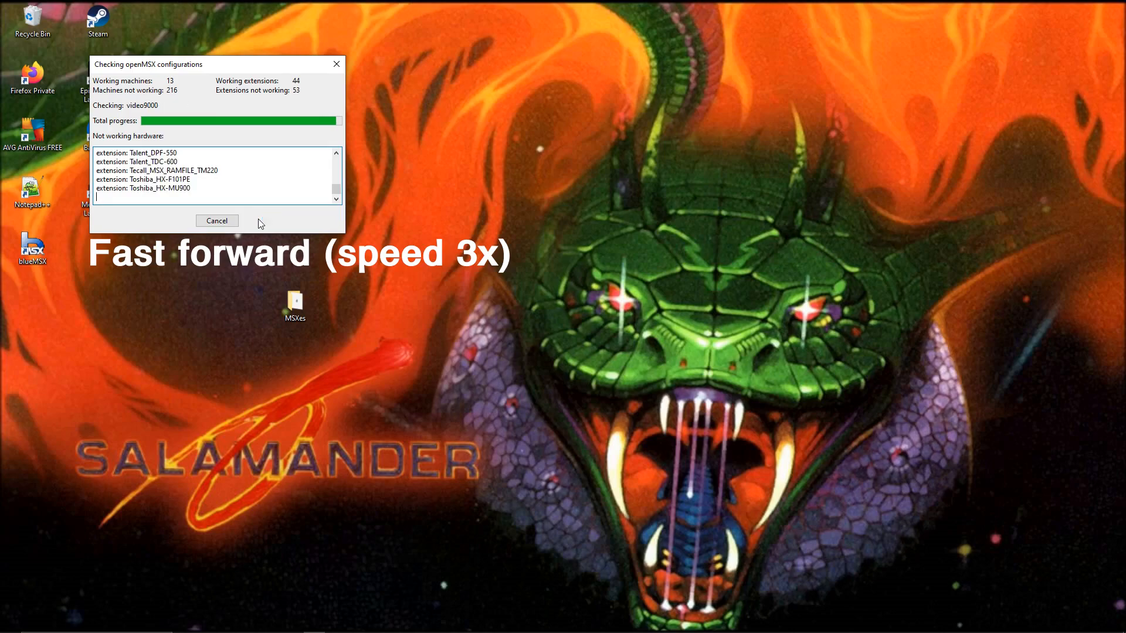
left_click(225, 223)
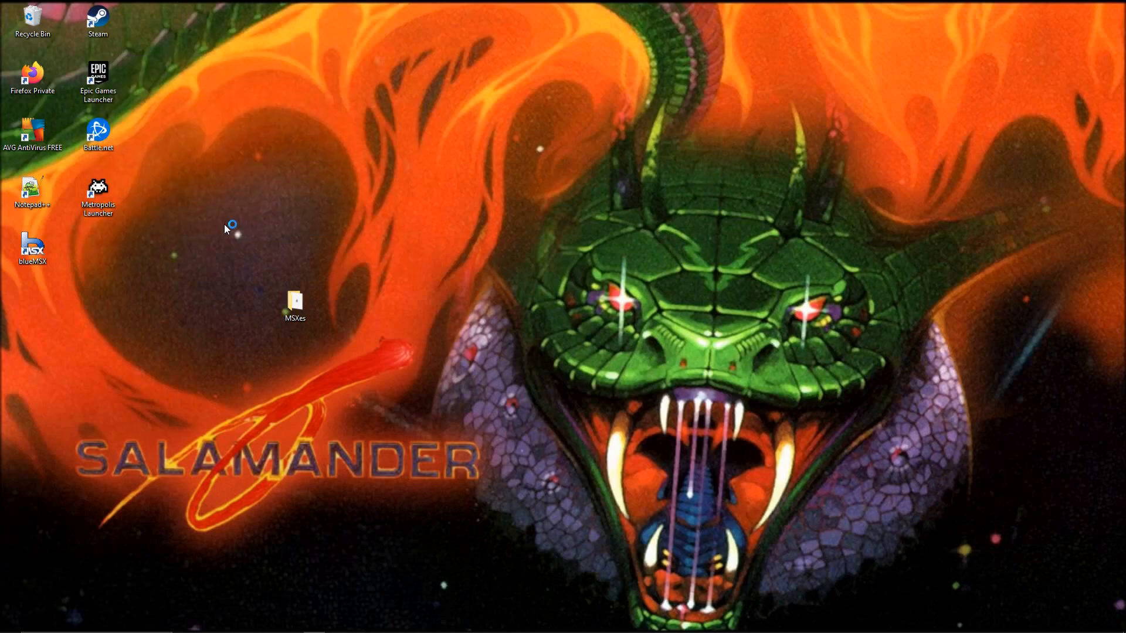
- Move the Catapult window toward the middle of the desktop and set the MSX type to C-BIOS MSX2
left_click_drag(351, 139, 528, 133)
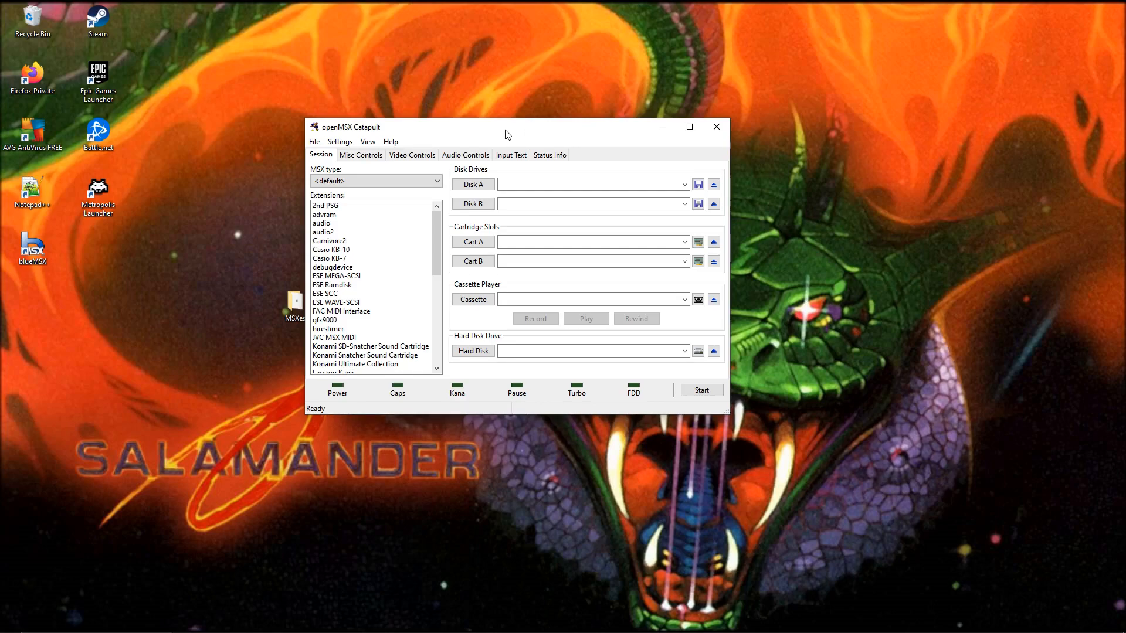
left_click_drag(503, 130, 497, 124)
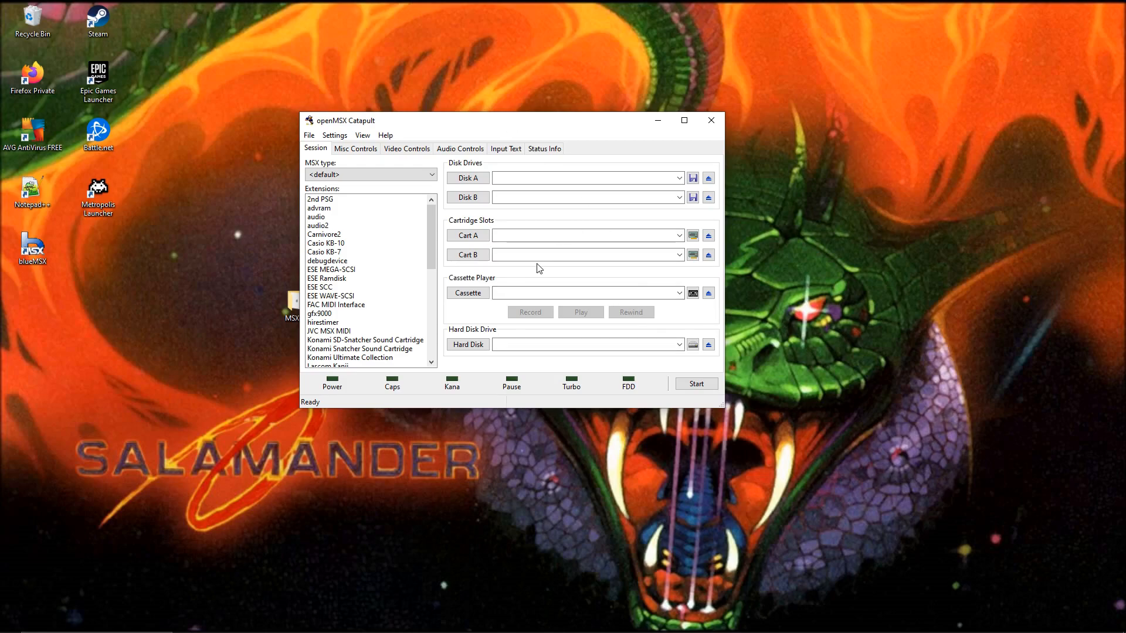
left_click(434, 175)
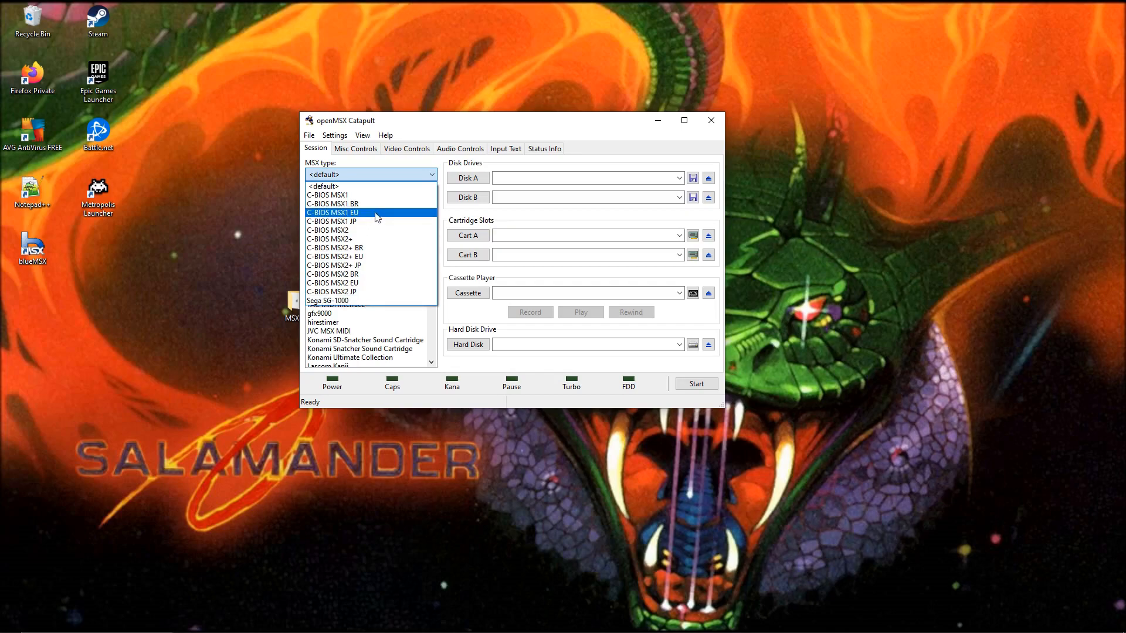
left_click(361, 231)
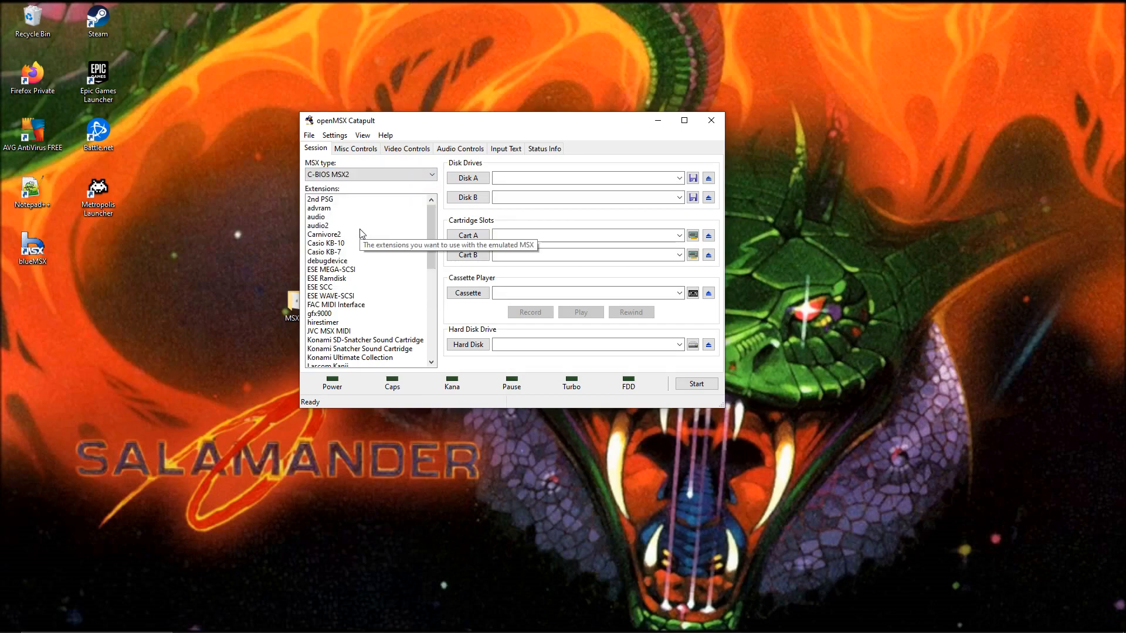
- Load MrGhost.rom from the desktop folder MSXes\ROMS\MSX2 into cartridge slot A
left_click(693, 235)
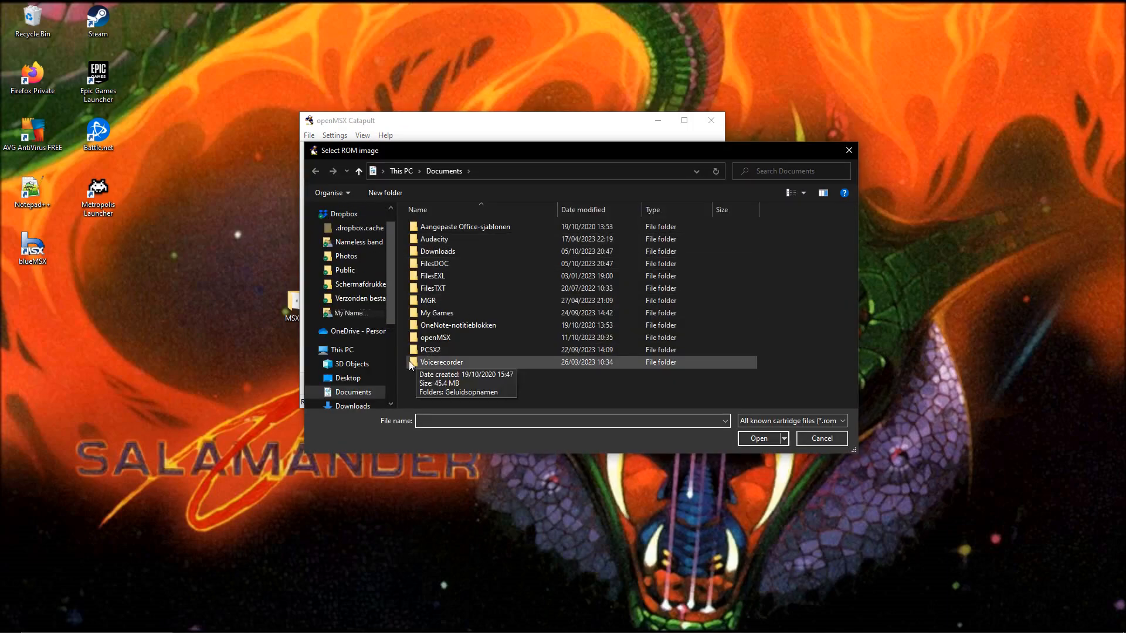
left_click(347, 379)
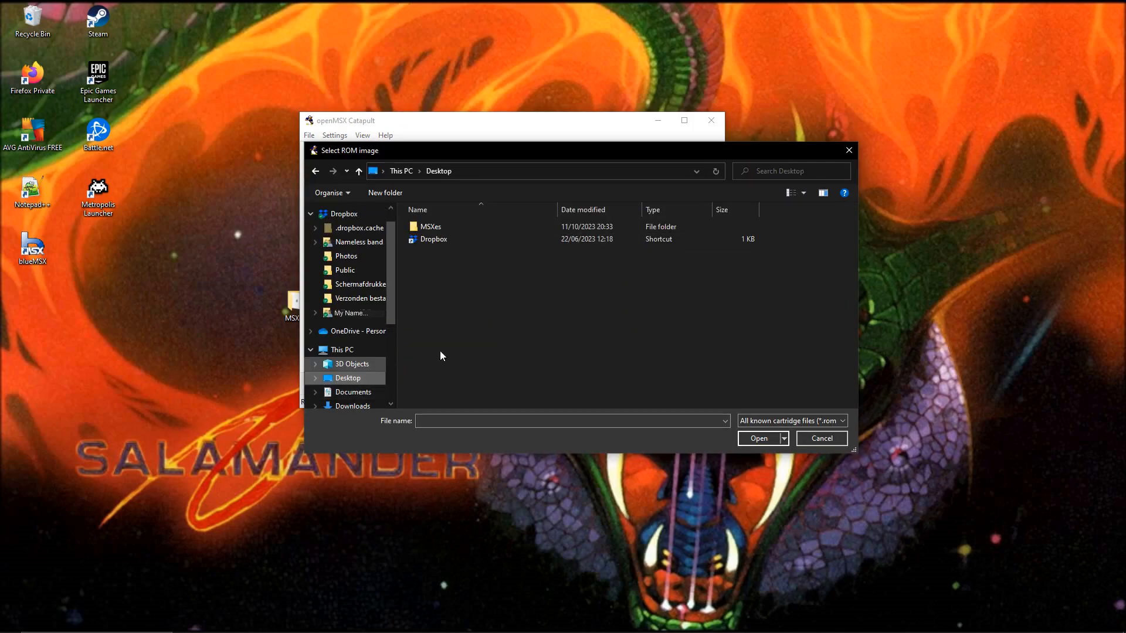
double_click(445, 229)
double_click(435, 252)
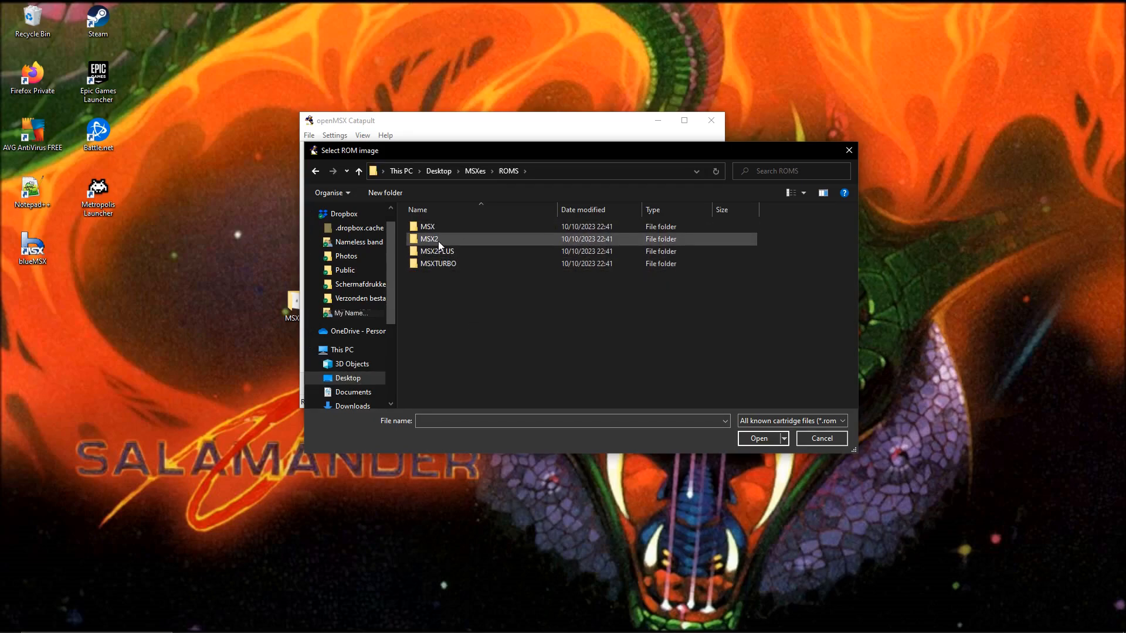
double_click(438, 241)
scroll(469, 273, "down", 5)
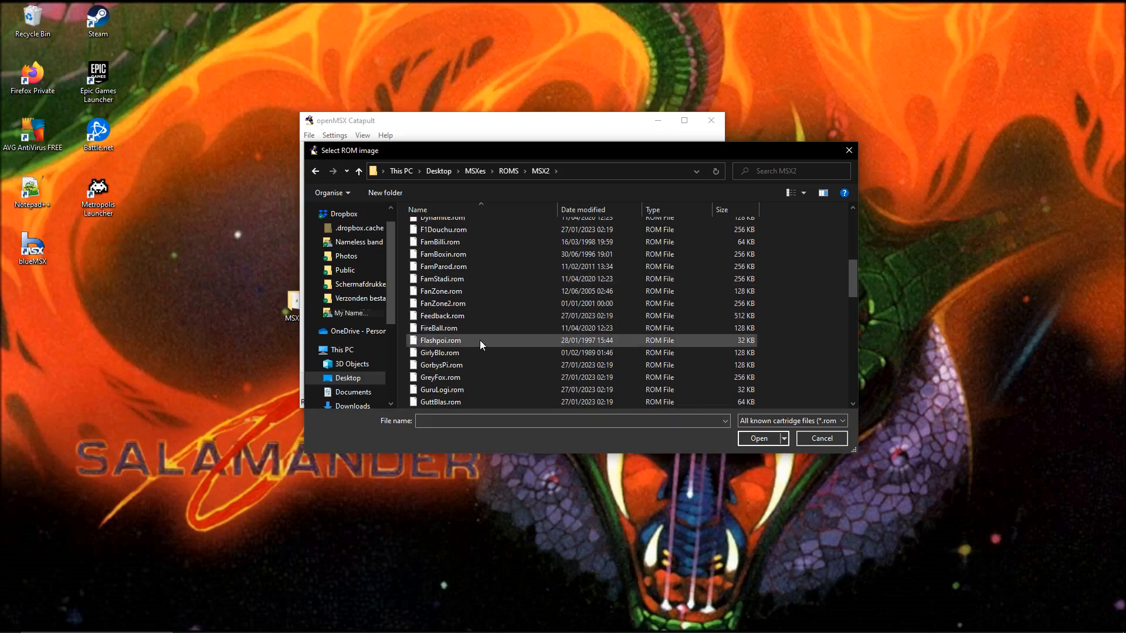
scroll(484, 340, "down", 3)
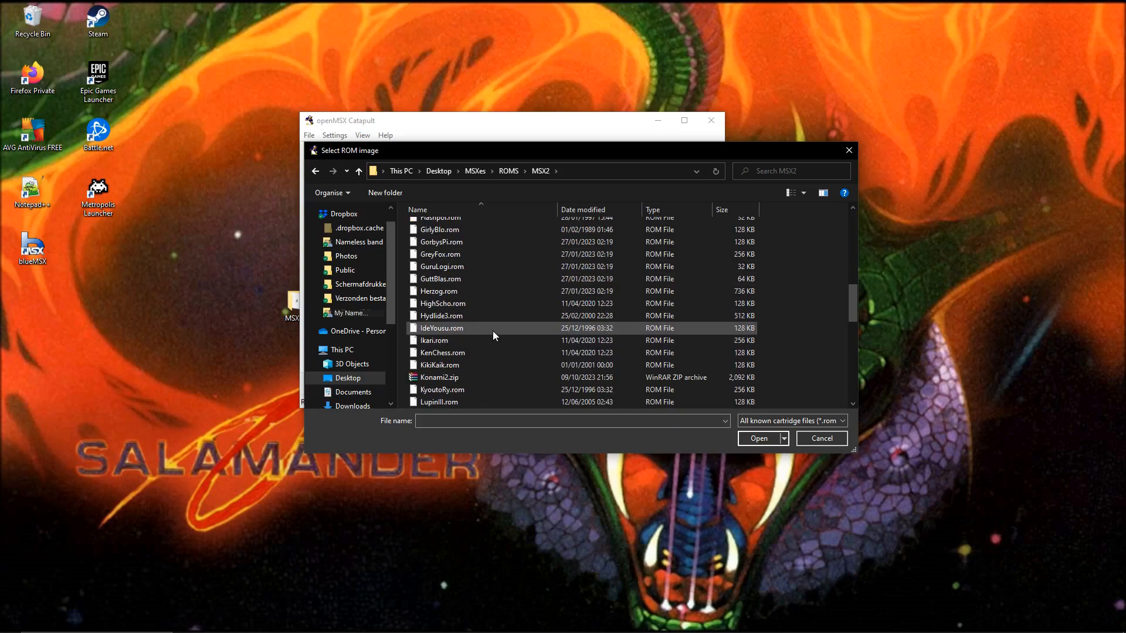
scroll(481, 301, "down", 3)
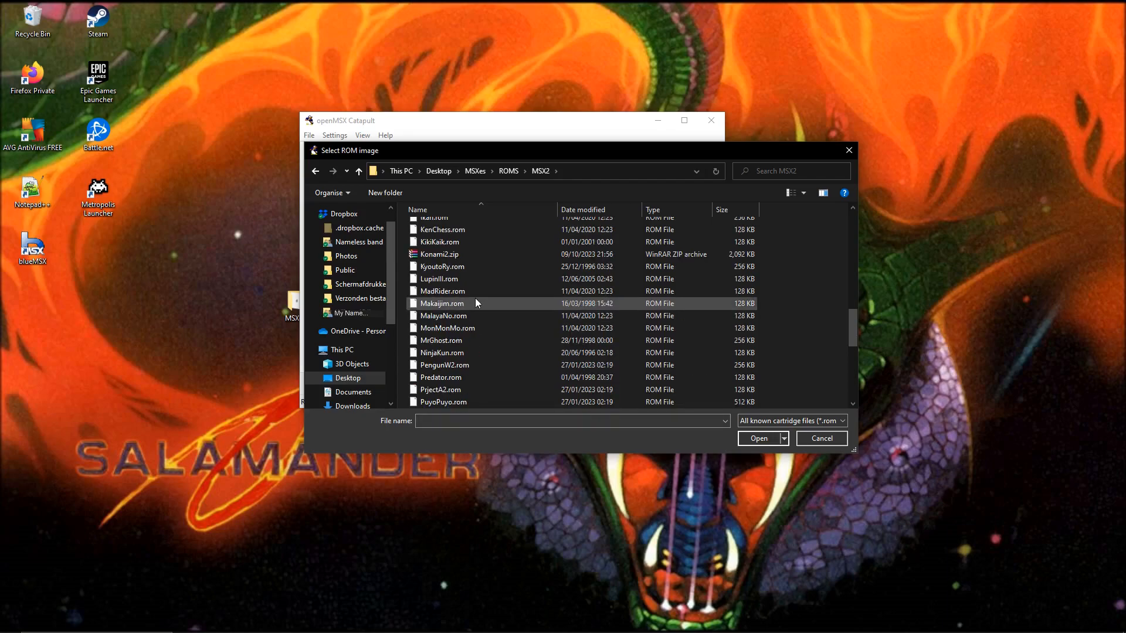
left_click(457, 340)
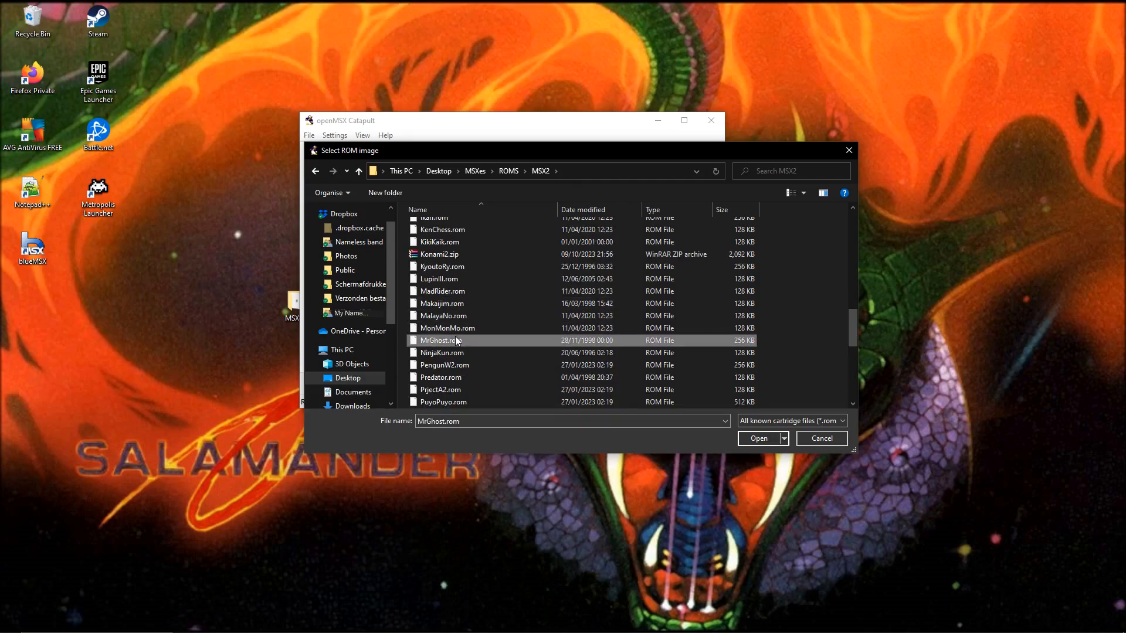
left_click(759, 439)
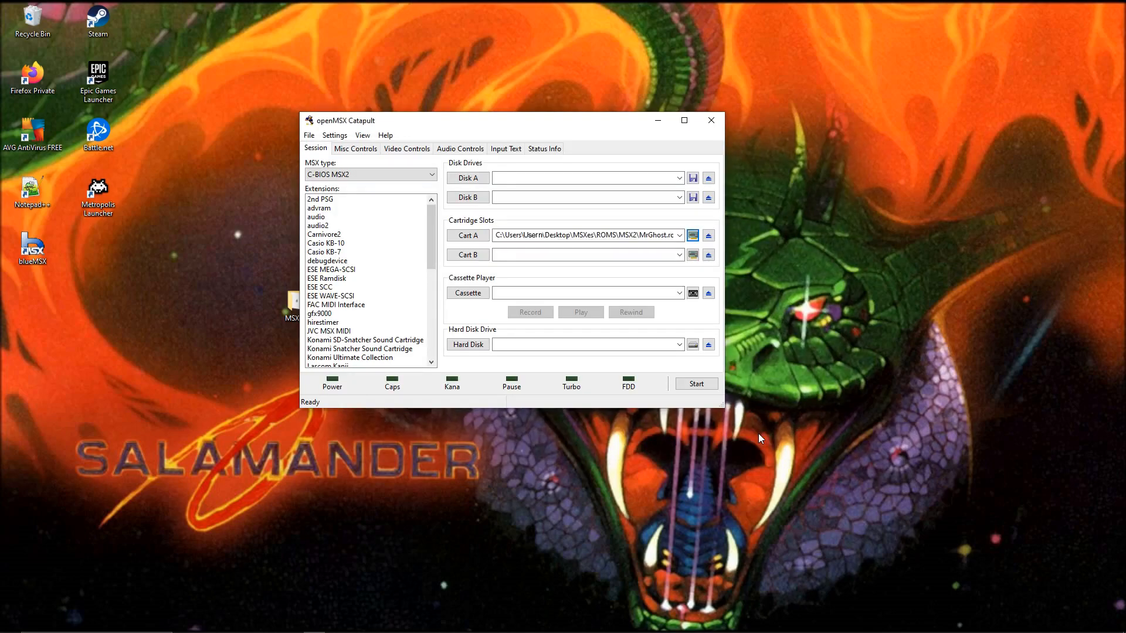
- Run the loaded cartridge and begin a game from its title screen, closing both the emulator and Catapult after the test
left_click(696, 384)
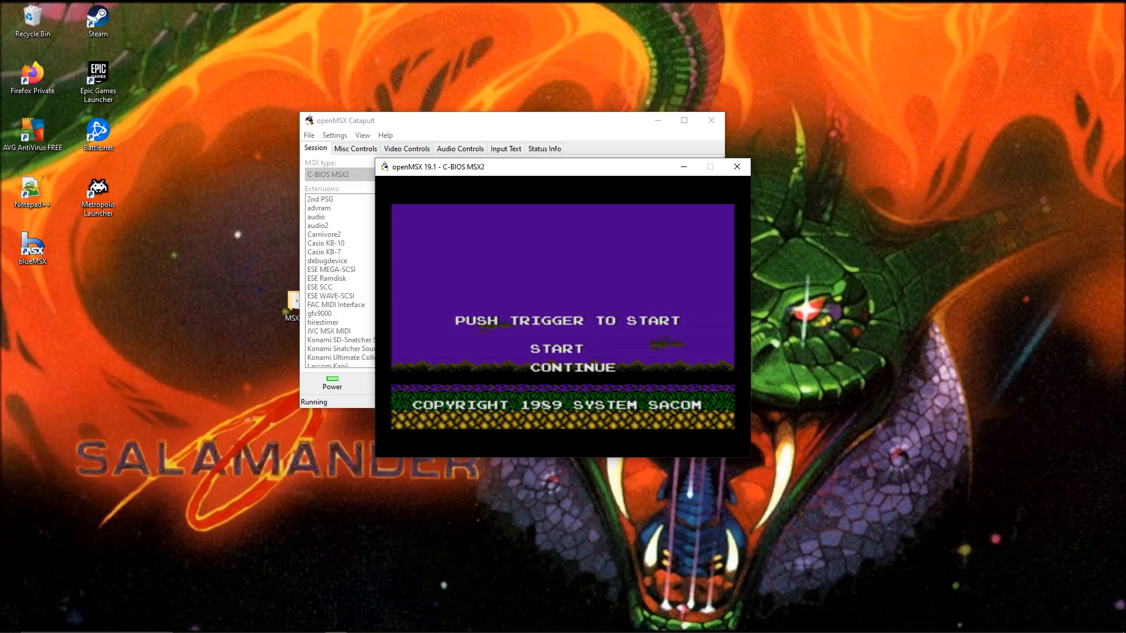
key("space")
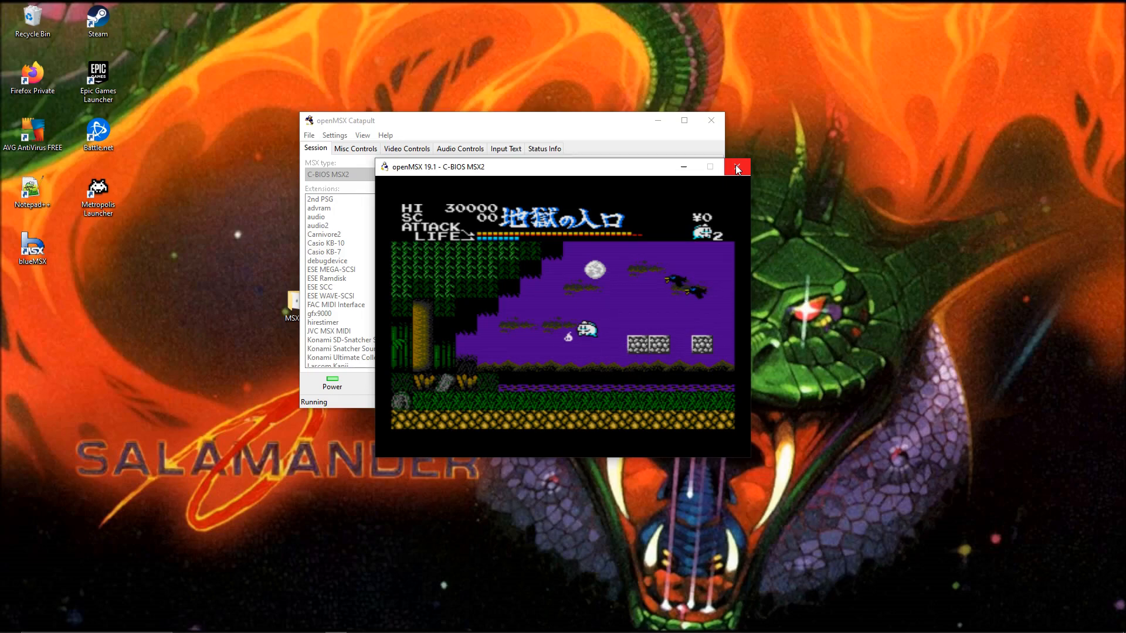
left_click(737, 169)
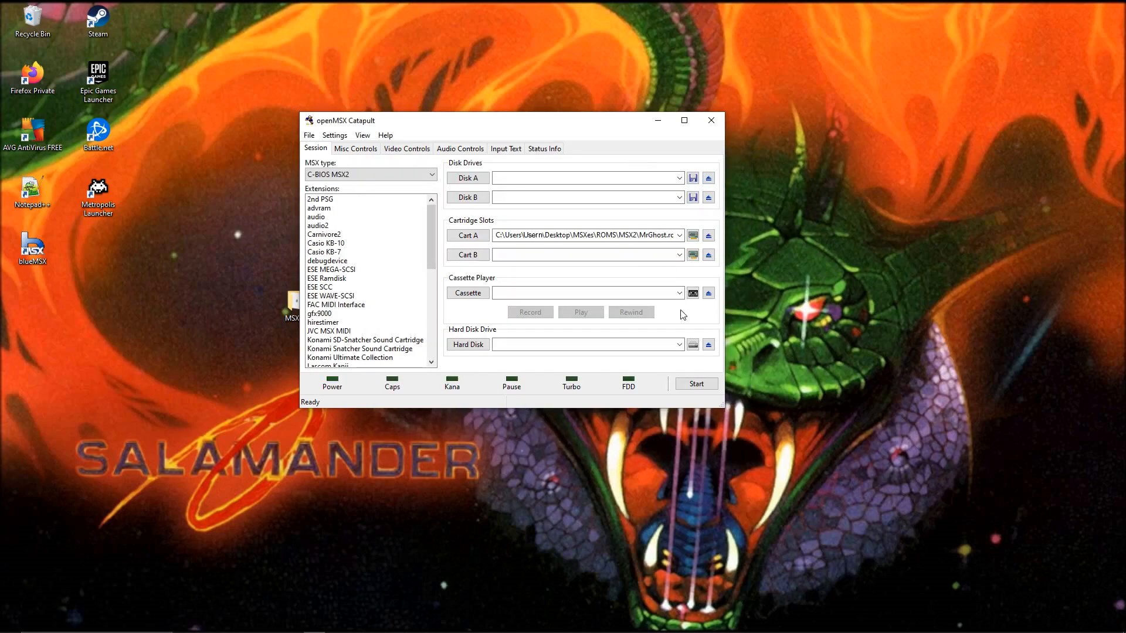
left_click(710, 121)
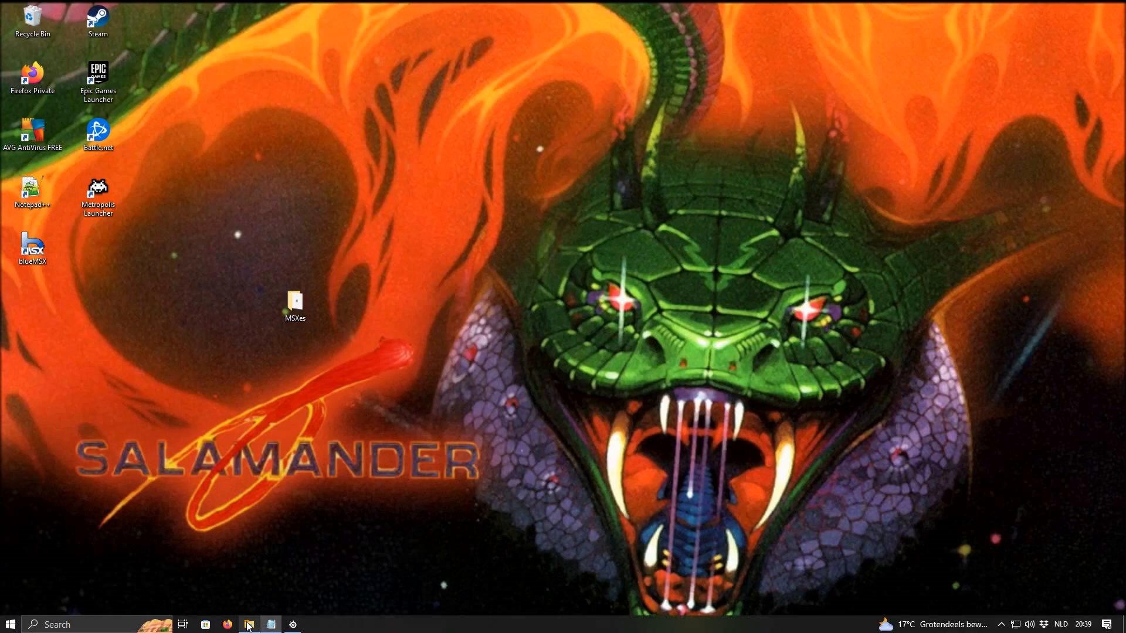
- Bring back the MSXes folder window, maximize it, and shorten its path to go to the user's profile folder
left_click(249, 625)
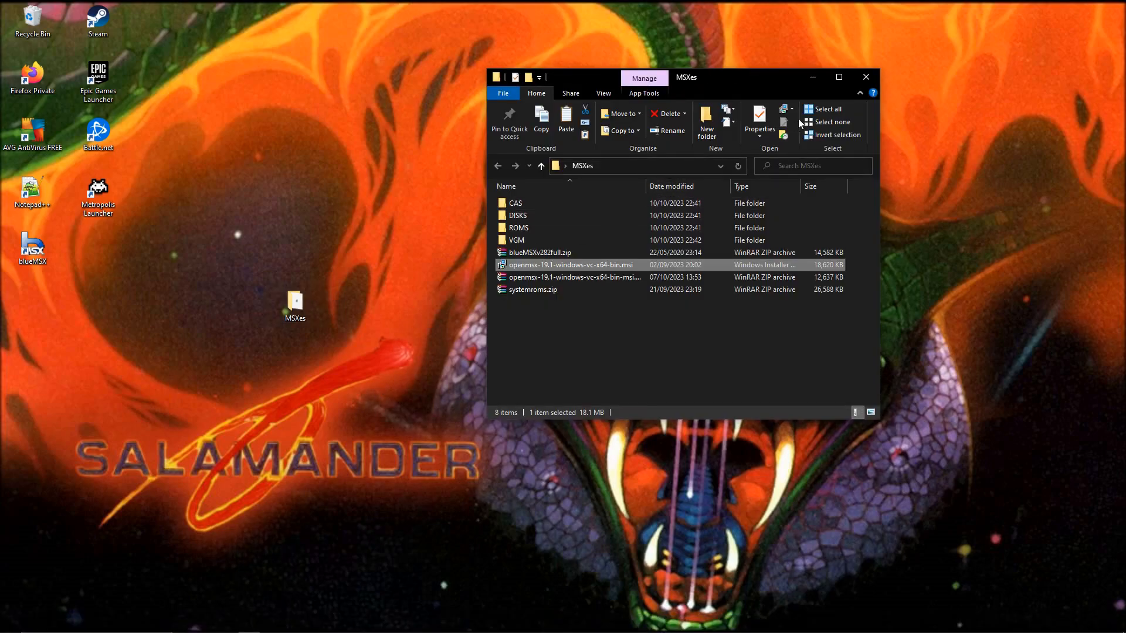
left_click(839, 77)
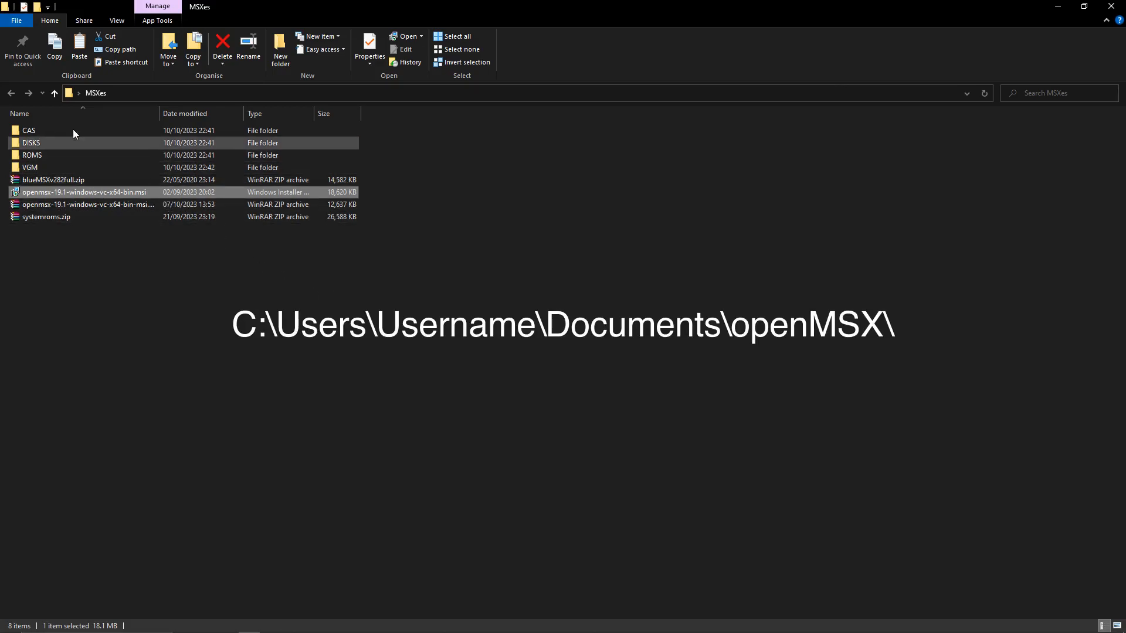
left_click(135, 89)
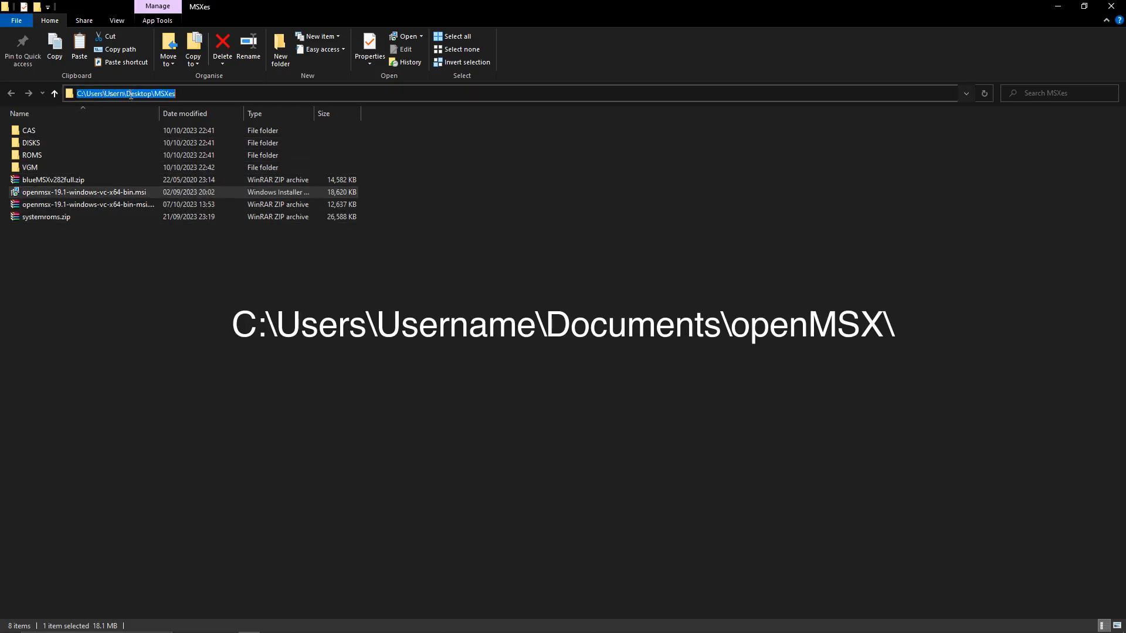
left_click(204, 94)
key("BackSpace")
key("BackSpace")
key("BackSpace")
key("BackSpace")
key("BackSpace")
key("BackSpace")
key("BackSpace")
key("BackSpace")
key("BackSpace")
key("BackSpace")
key("BackSpace")
key("BackSpace")
key("Return")
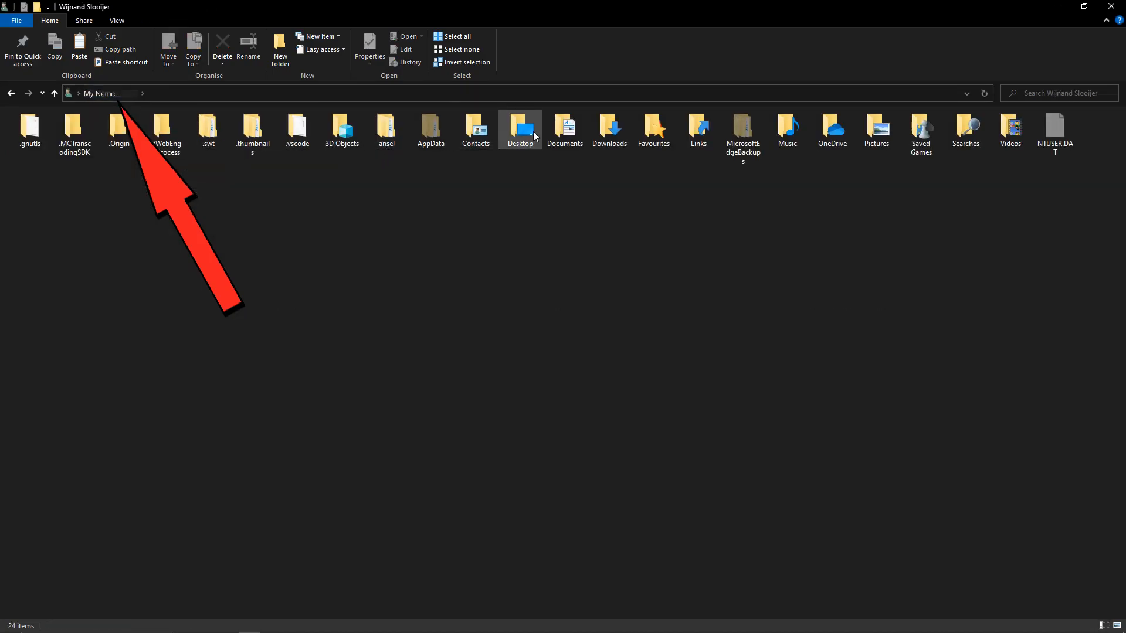
- Open the Documents\openMSX\share folder and restore the Explorer window to its smaller size
double_click(564, 129)
double_click(485, 5)
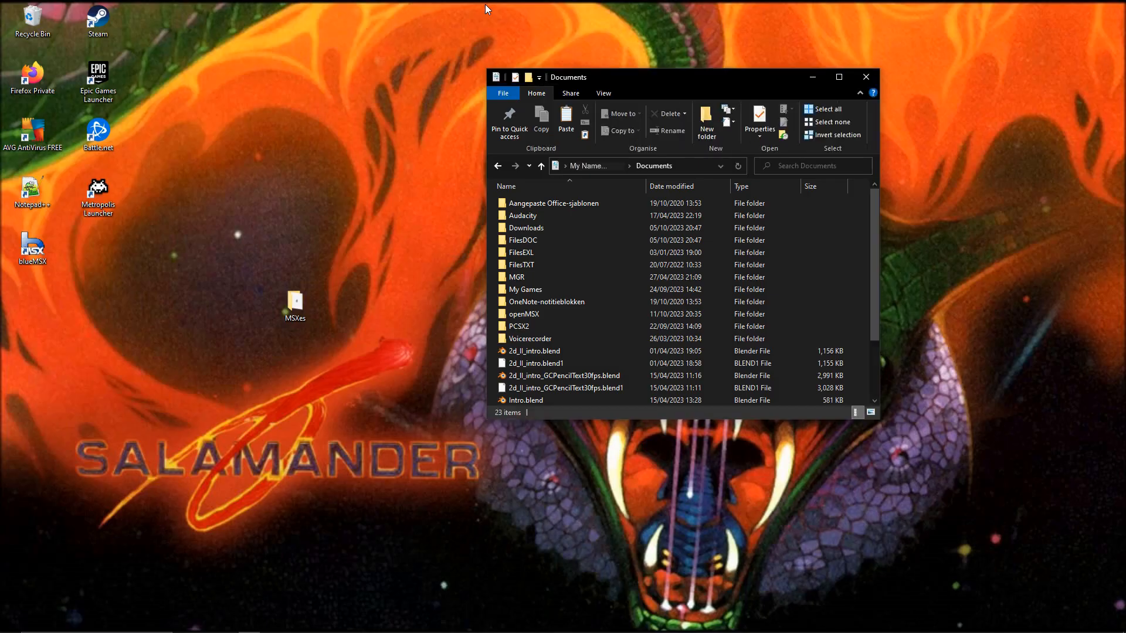
double_click(550, 313)
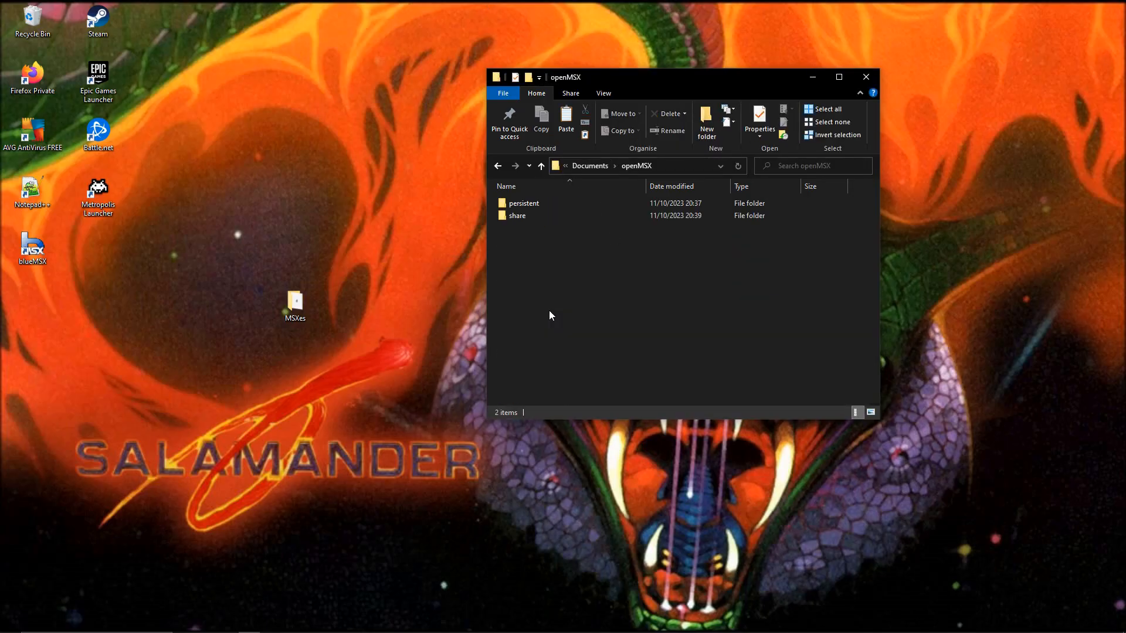
double_click(530, 215)
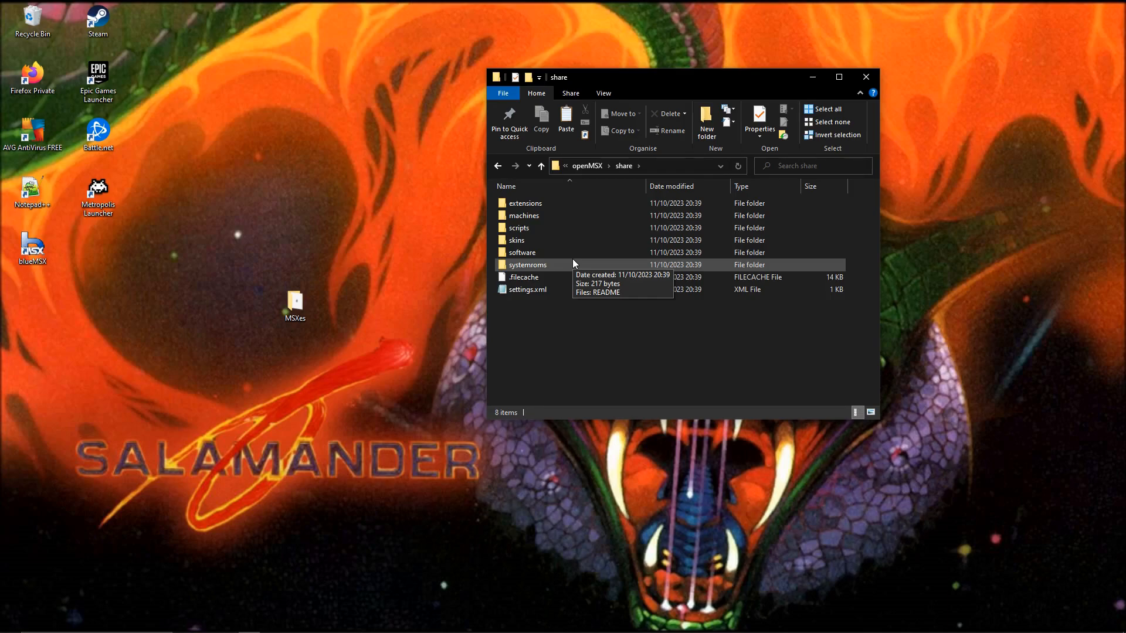
- Open systemroms.zip from the desktop MSXes folder in WinRAR, closing the MSXes window and the licence notice
double_click(295, 301)
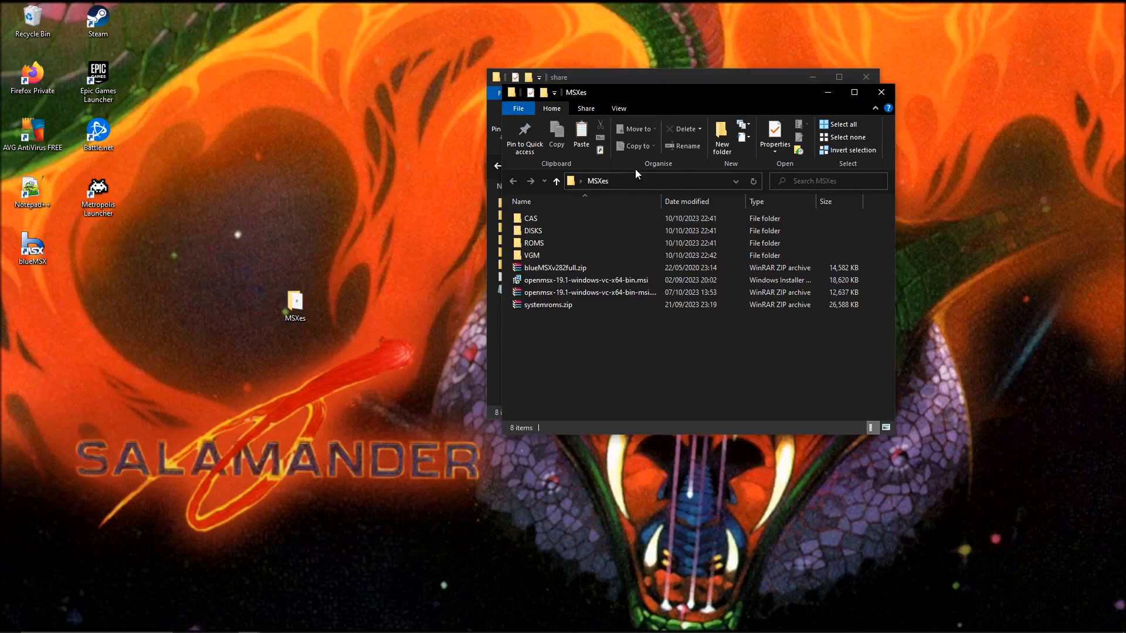
left_click_drag(636, 92, 200, 142)
double_click(114, 354)
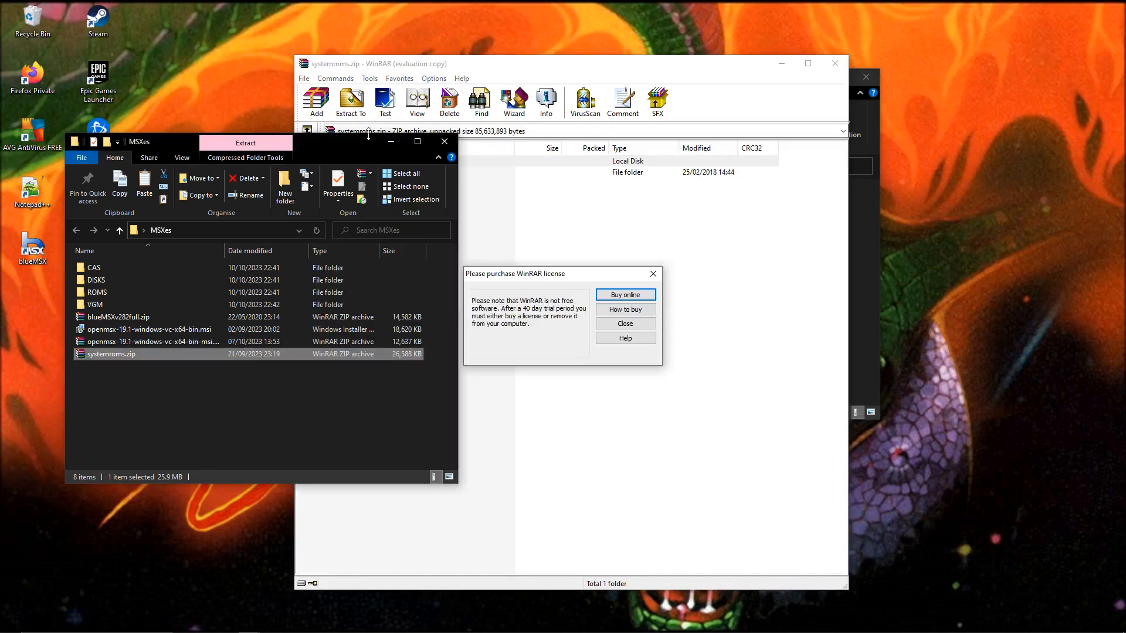
left_click(445, 142)
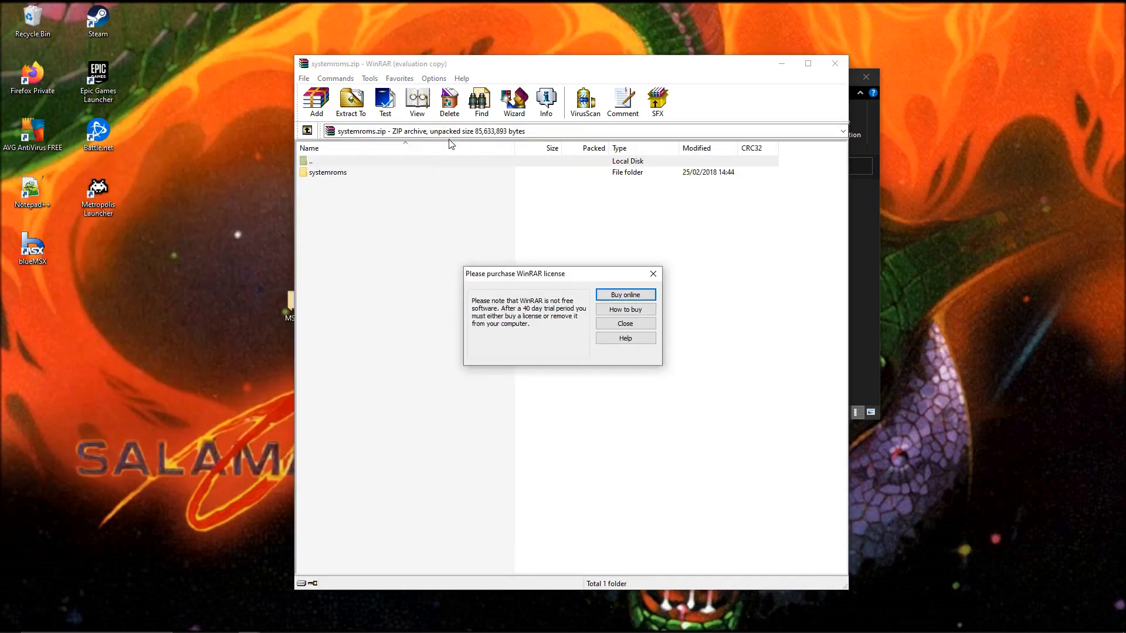
left_click(646, 328)
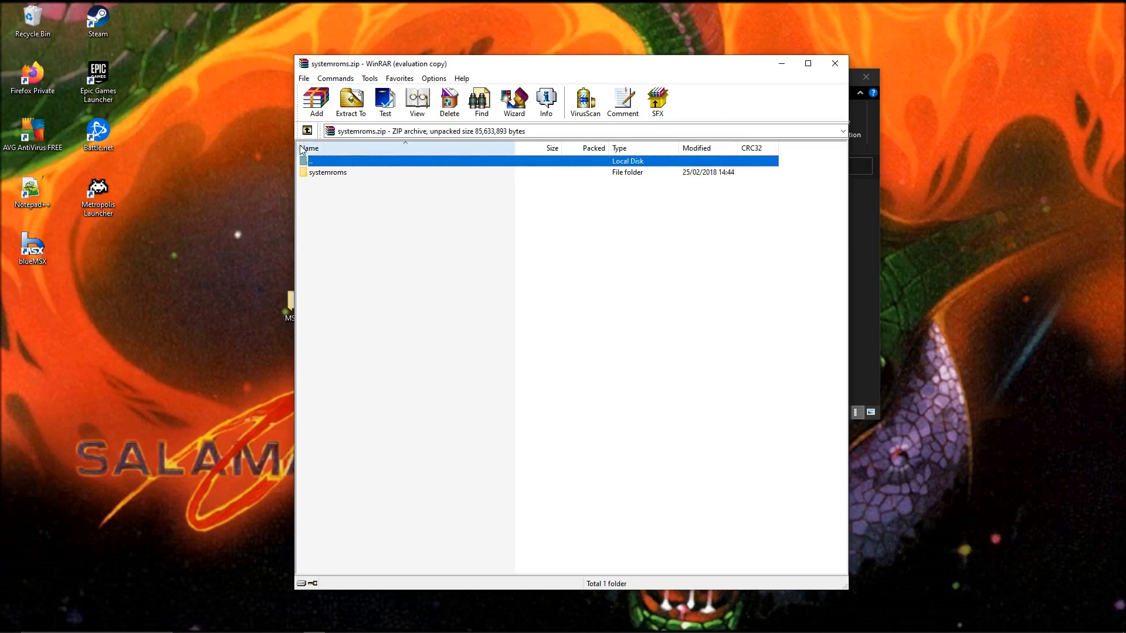
- Extract the systemroms folder from the archive into Documents\openMSX\share and close WinRAR
left_click(326, 173)
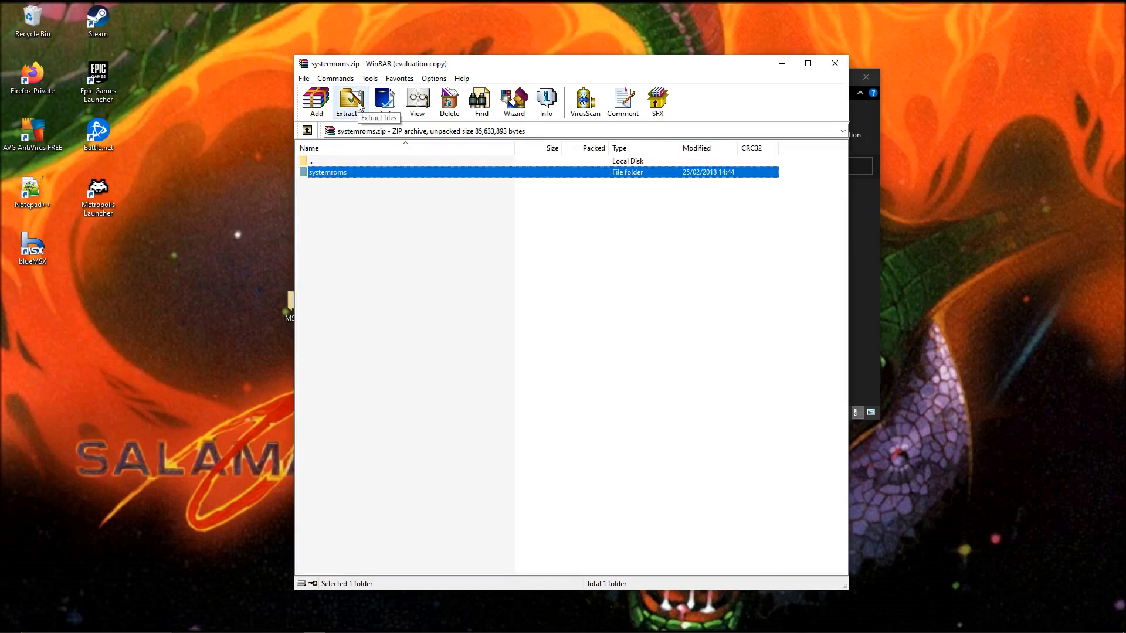
left_click(359, 105)
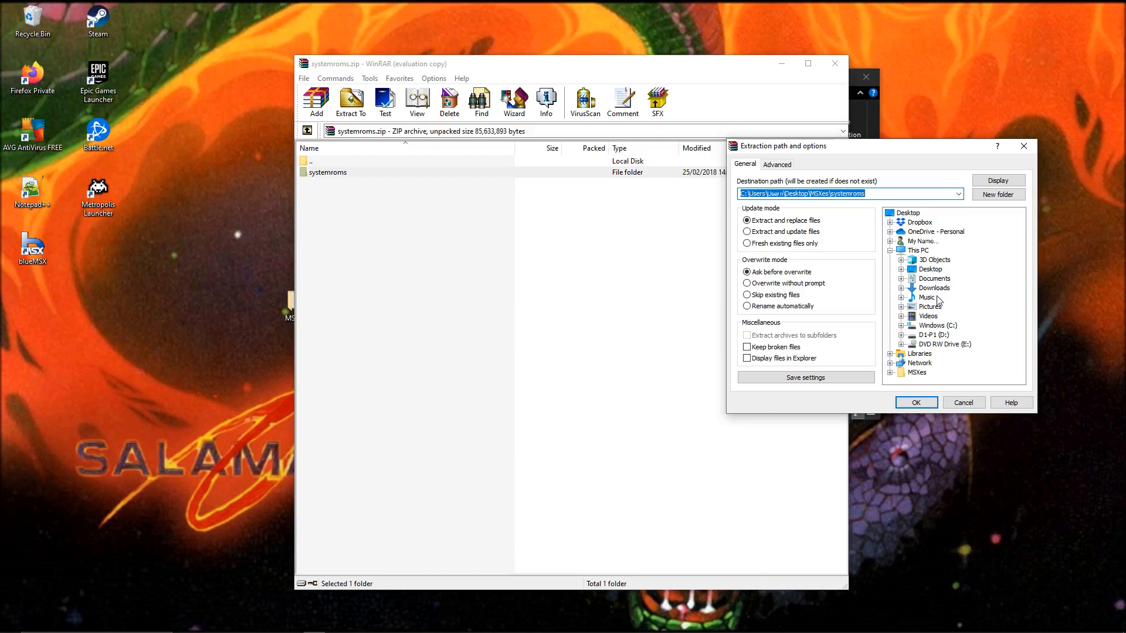
left_click(901, 278)
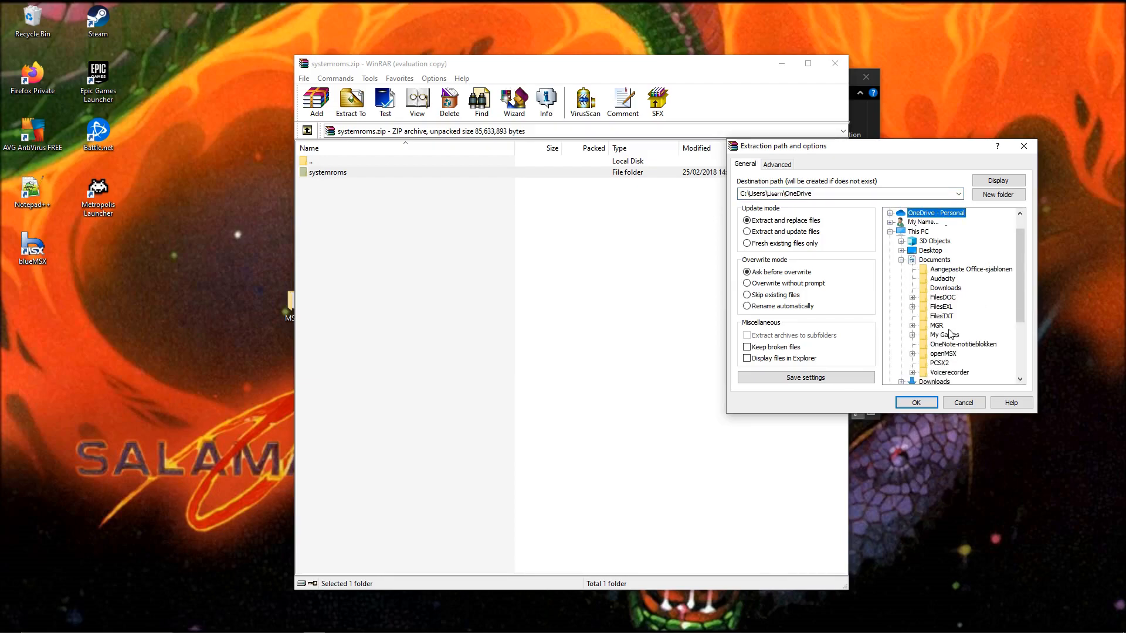
left_click(912, 354)
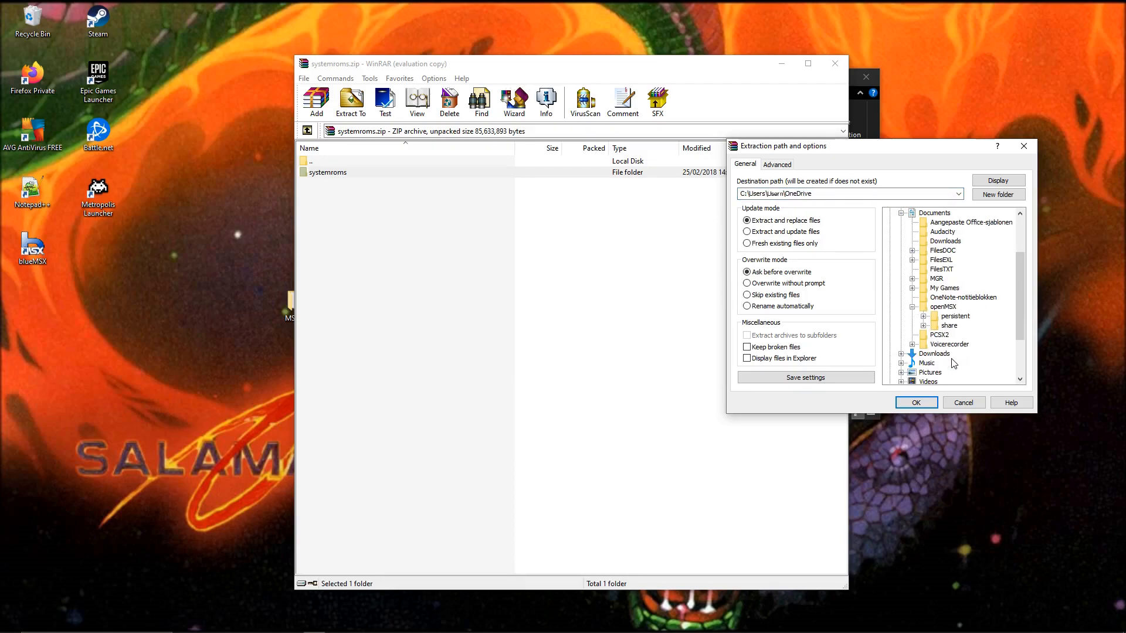
left_click(948, 328)
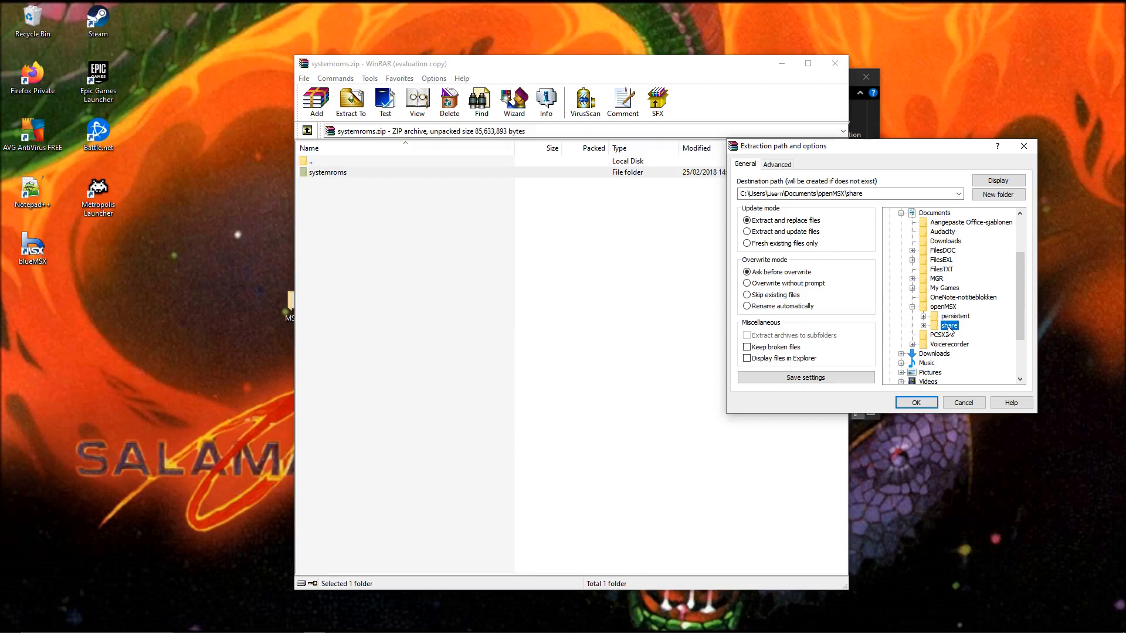
left_click(916, 403)
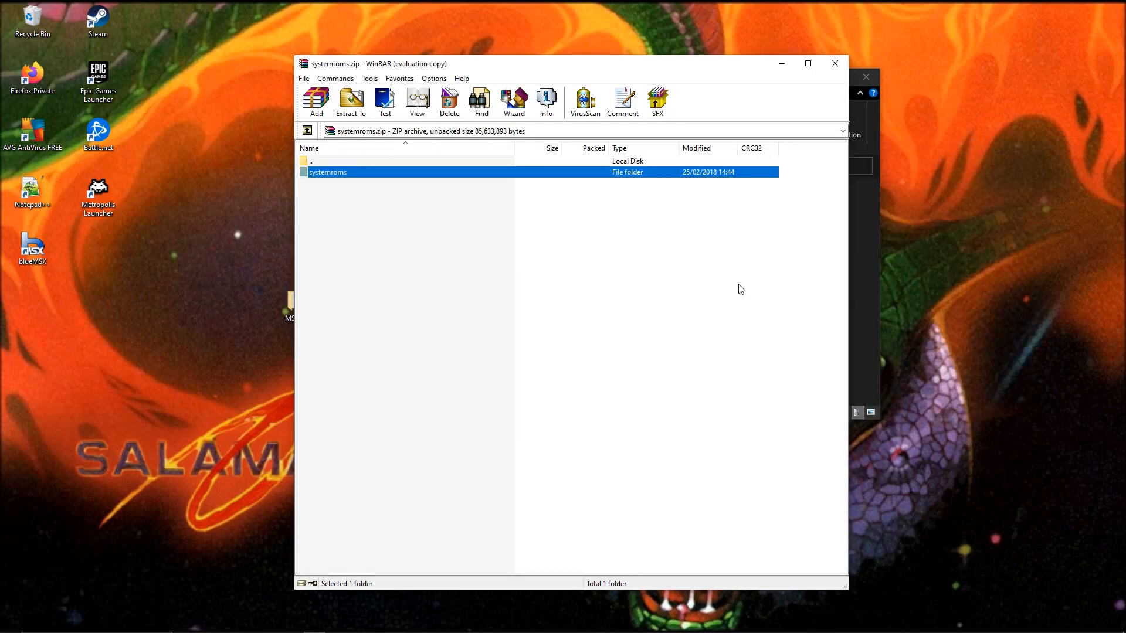
left_click(834, 62)
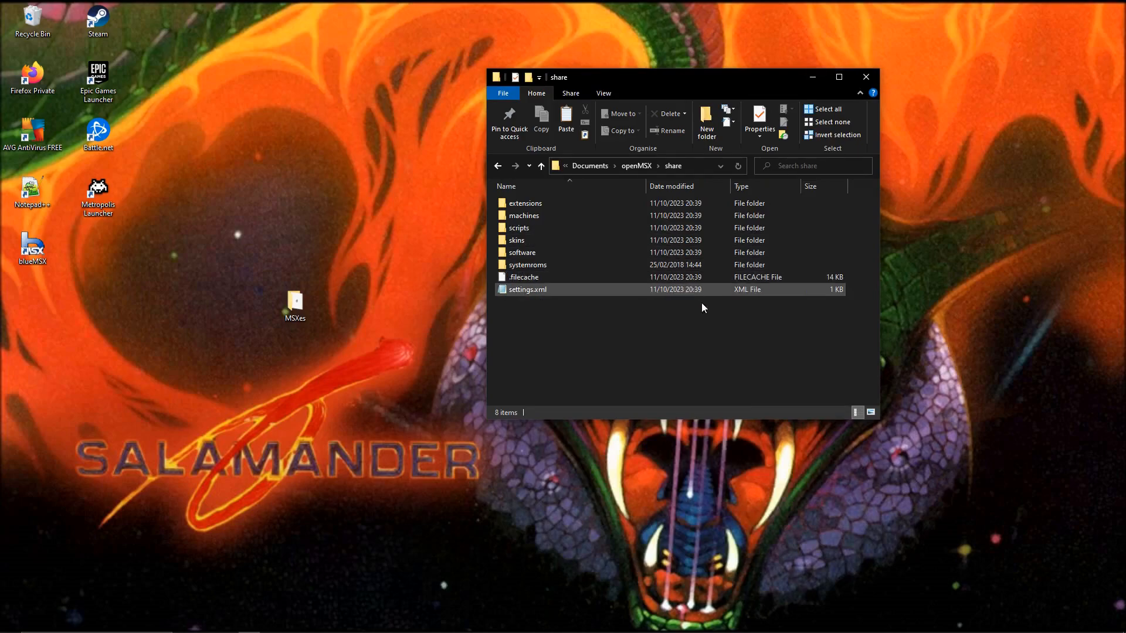
- Check the contents of the extracted systemroms folder and close the Explorer window
left_click(540, 264)
double_click(540, 264)
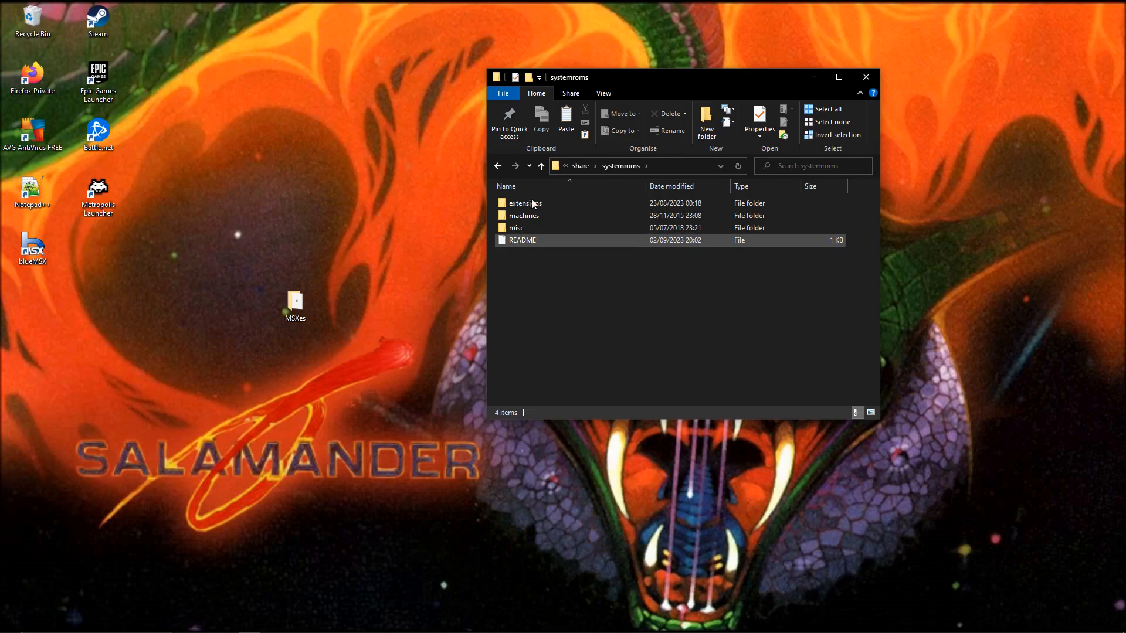
left_click(499, 166)
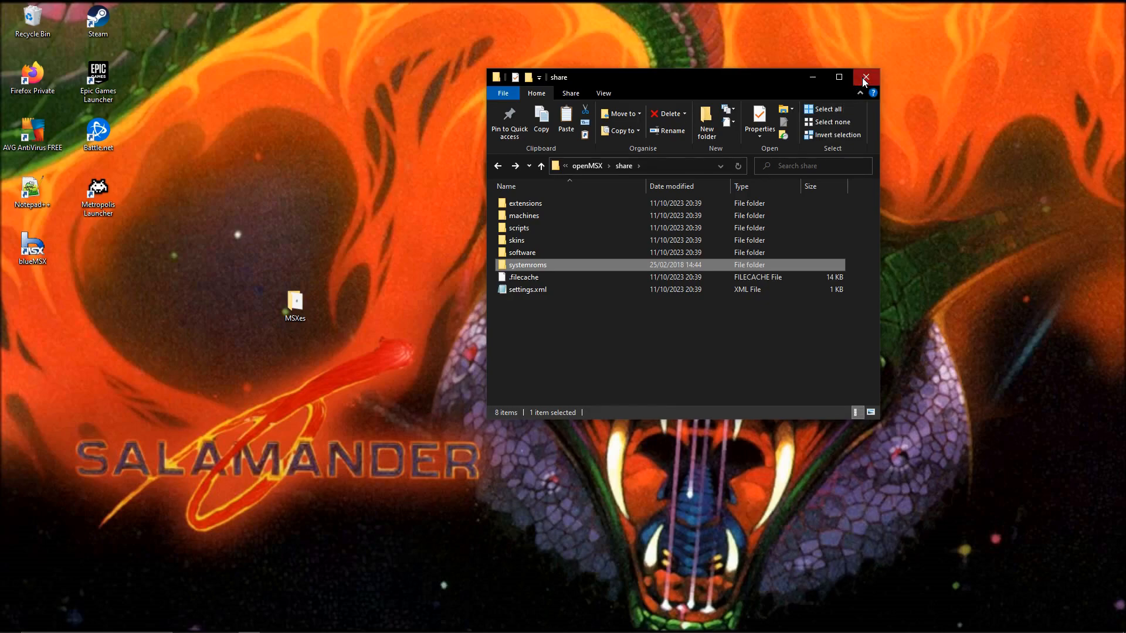
left_click(864, 78)
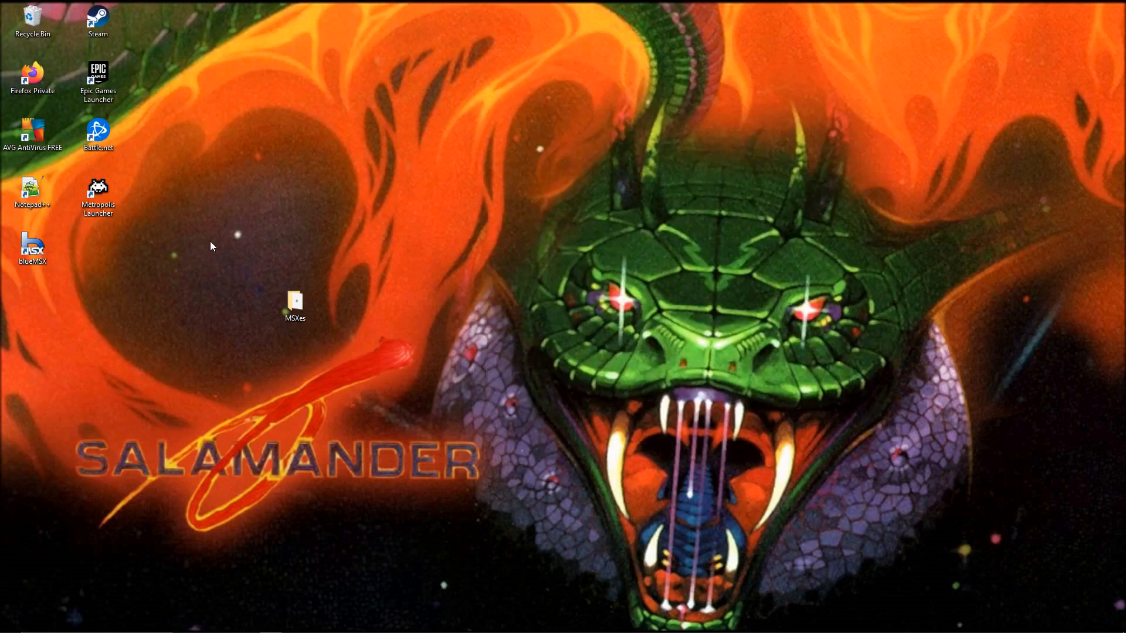
- Start creating a new shortcut on the desktop and browse for its target
right_click(104, 241)
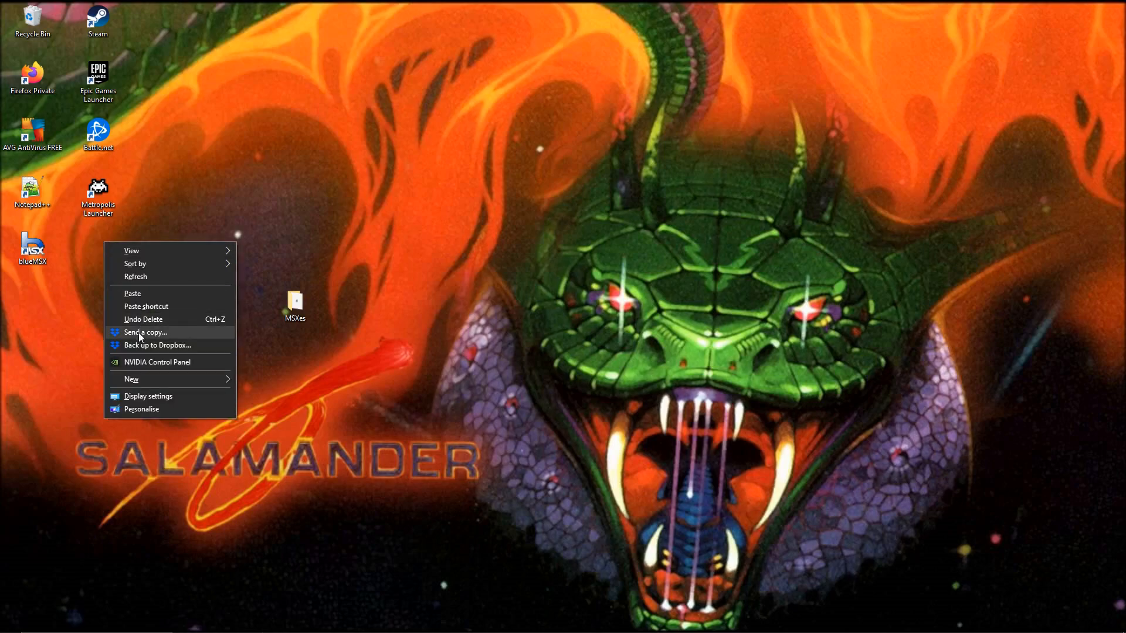
mouse_move(137, 380)
left_click(294, 393)
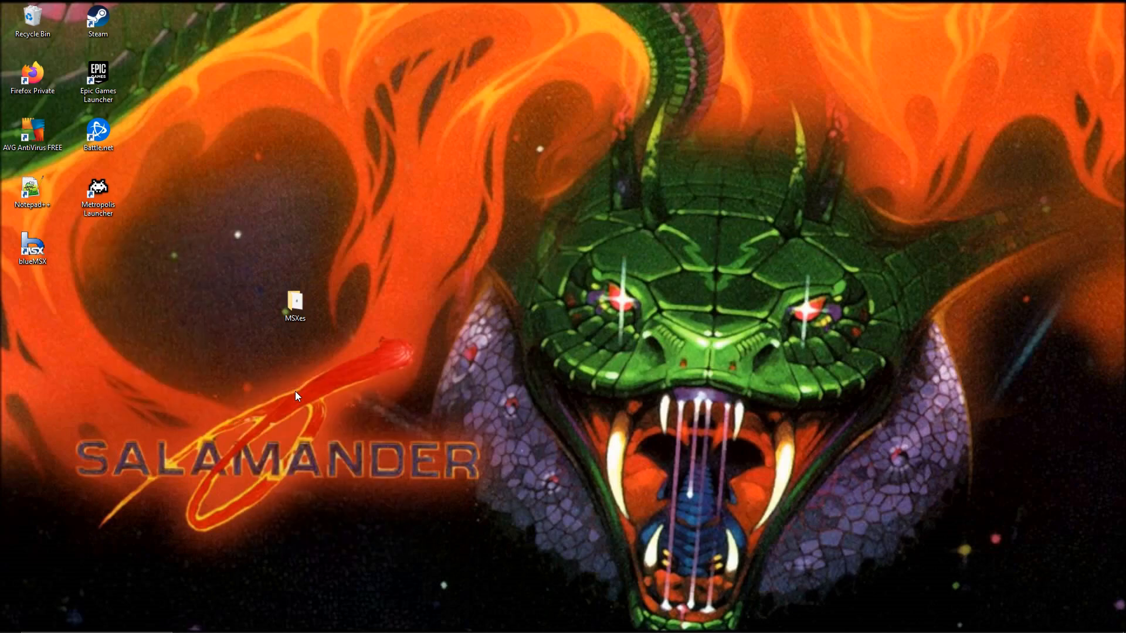
left_click(676, 317)
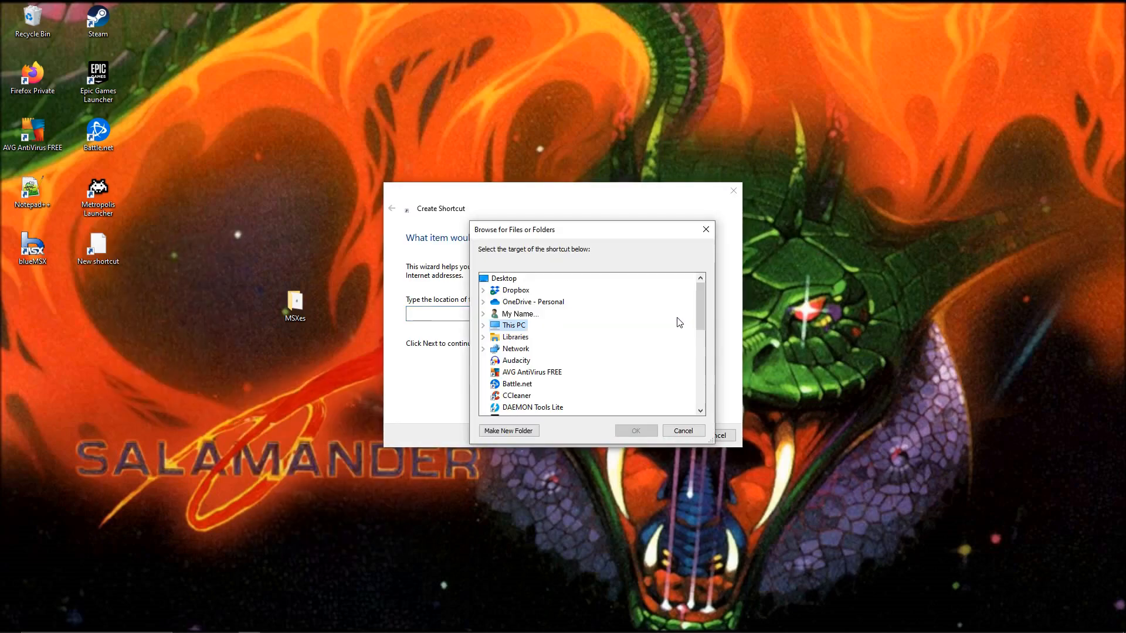
- Set the shortcut's target to C:\Program Files\Emulators\openMSX\Catapult\bin\catapult.exe
left_click(484, 325)
left_click(494, 384)
scroll(581, 372, "down", 4)
scroll(551, 314, "up", 2)
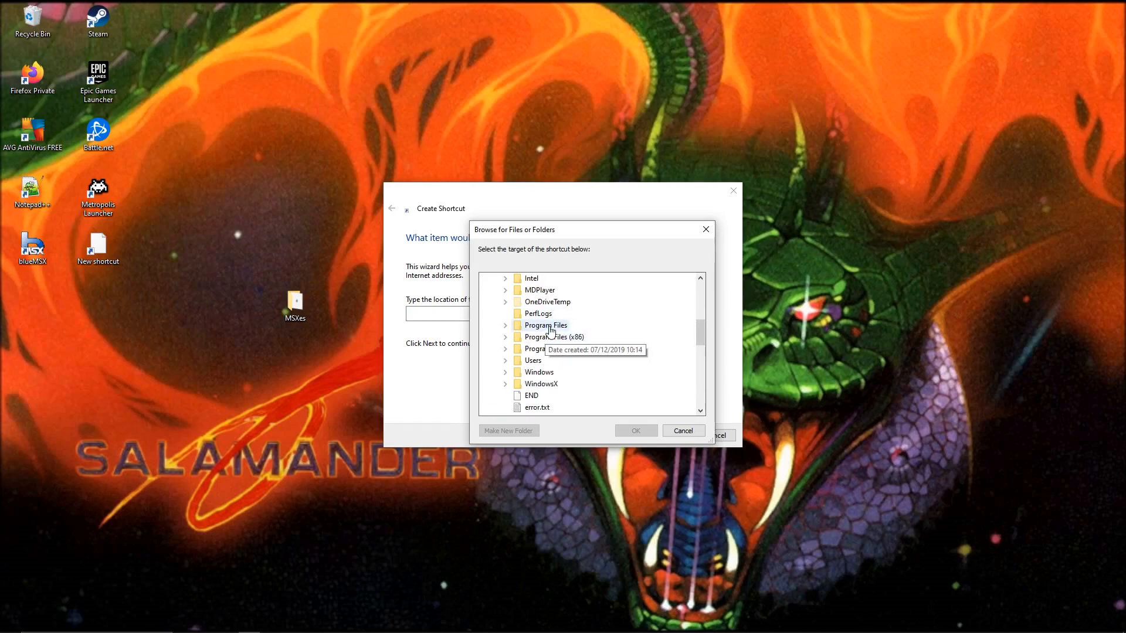
left_click(560, 326)
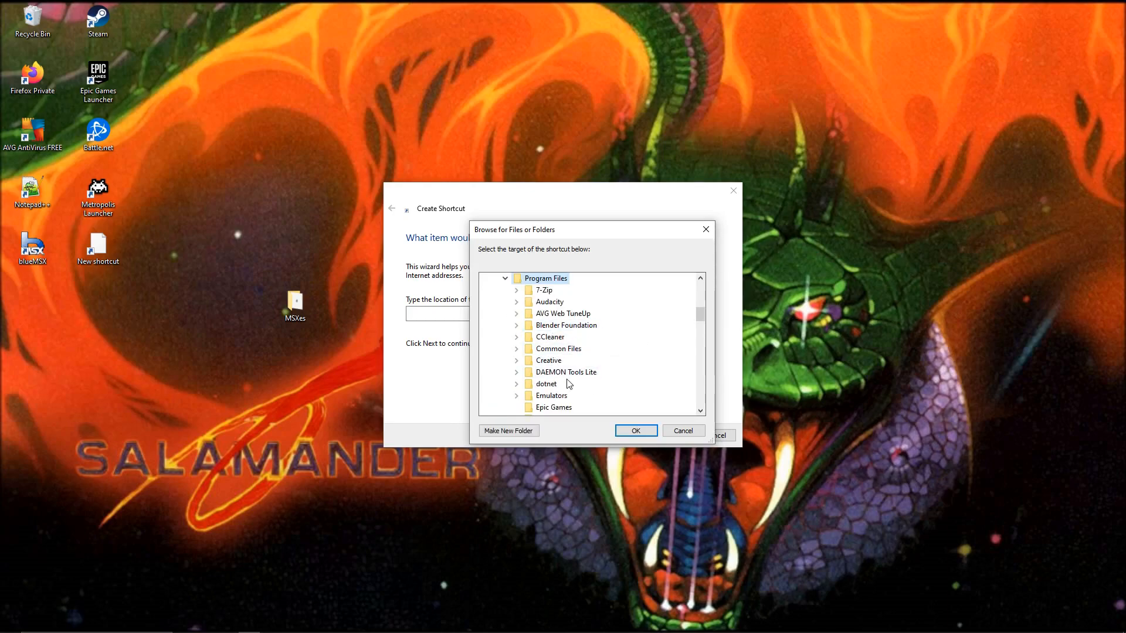
left_click(572, 395)
left_click(563, 408)
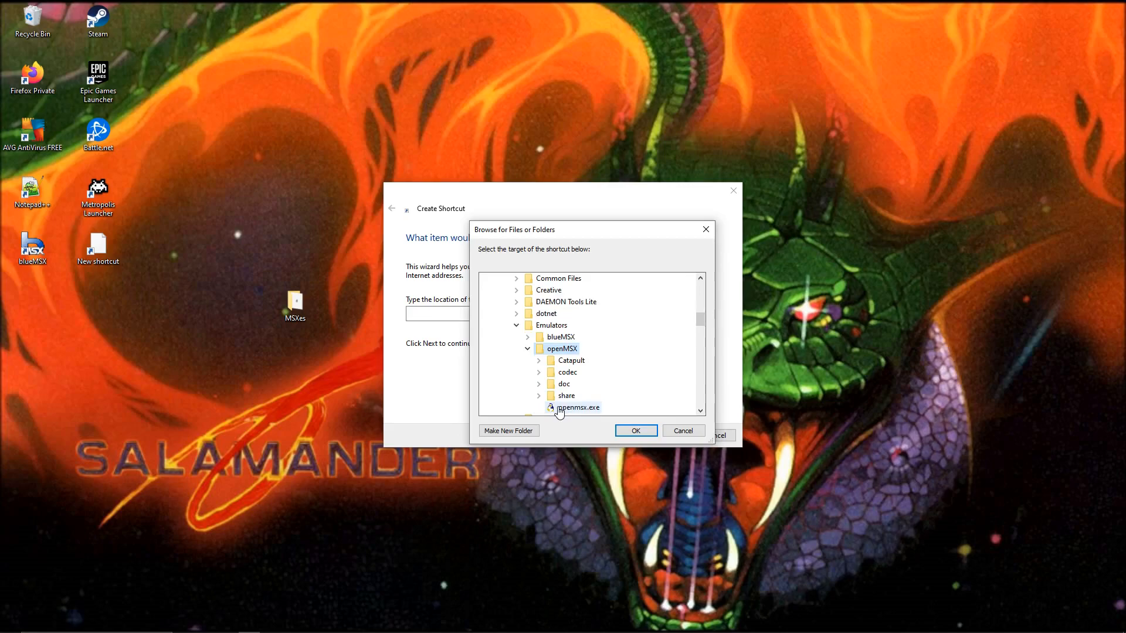
left_click(572, 360)
left_click(574, 372)
left_click(599, 384)
left_click(637, 431)
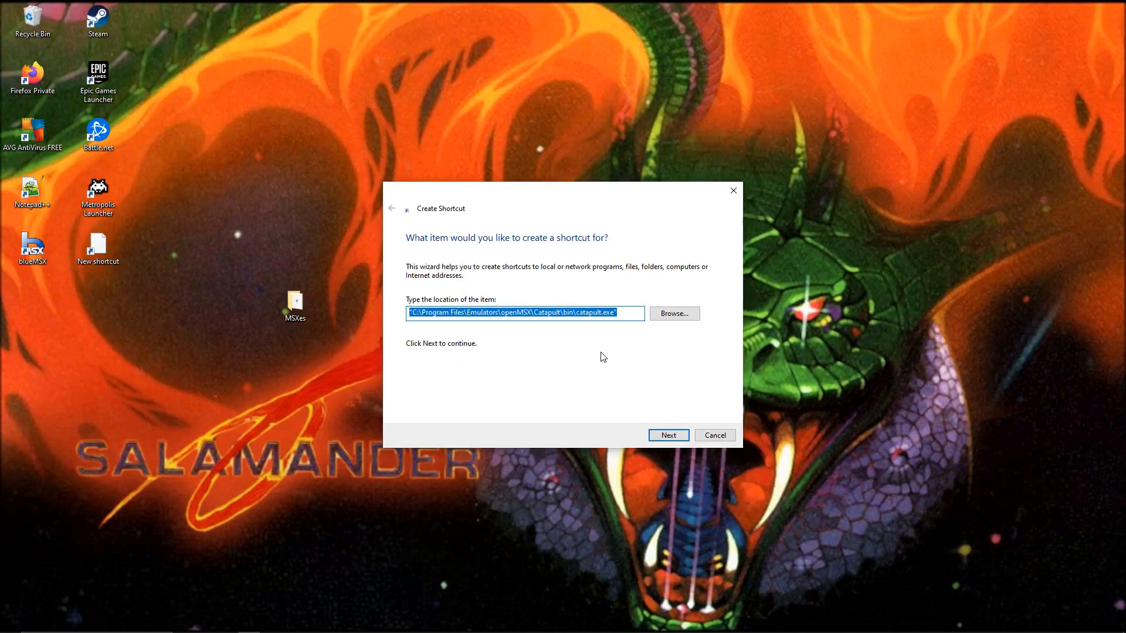
- Replace the suggested shortcut name with openMSX and finish creating the shortcut
left_click(674, 437)
left_click(471, 282)
key("BackSpace")
key("BackSpace")
key("BackSpace")
key("BackSpace")
key("BackSpace")
key("BackSpace")
key("BackSpace")
key("BackSpace")
key("BackSpace")
key("BackSpace")
key("BackSpace")
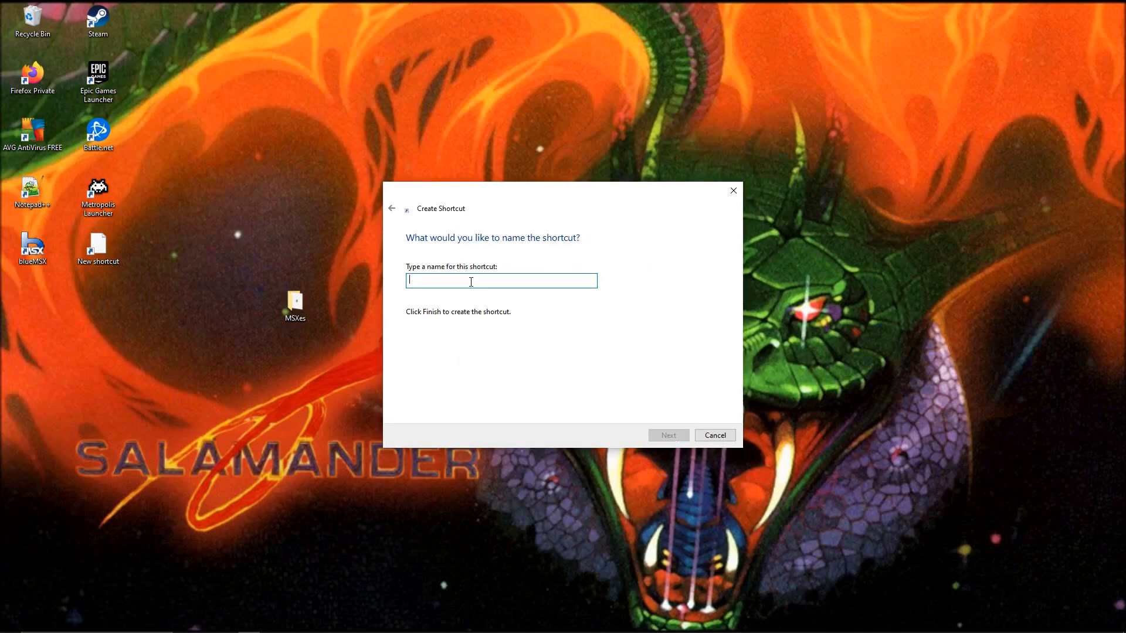
type("openMSX")
left_click(660, 437)
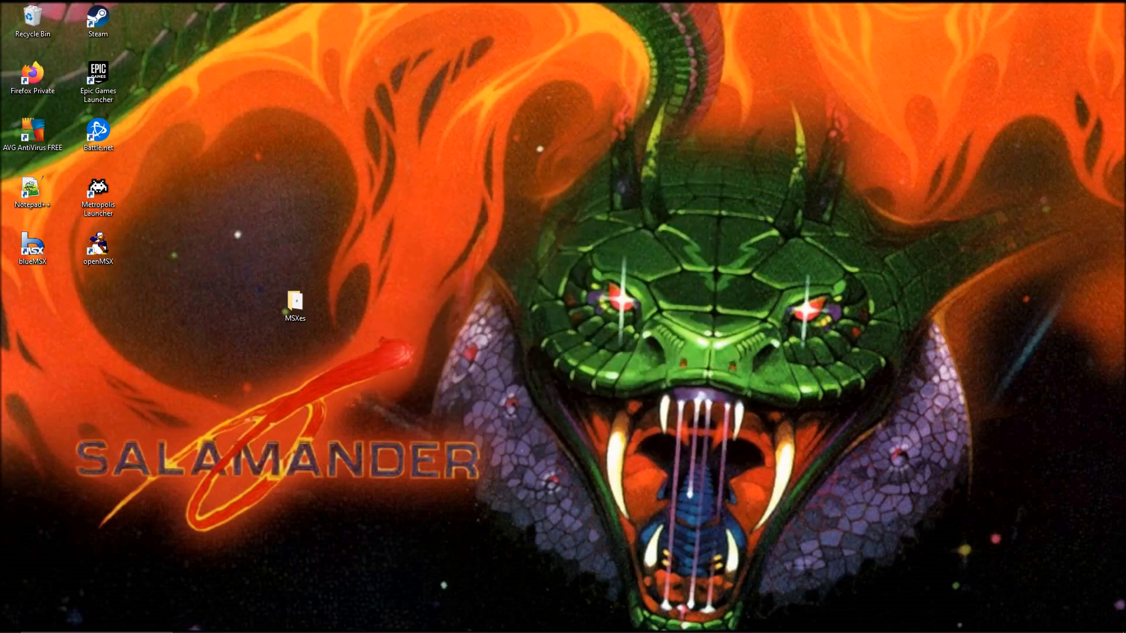
- Launch Catapult from the openMSX desktop shortcut, run the MSX hardware test, and close the test window
double_click(93, 245)
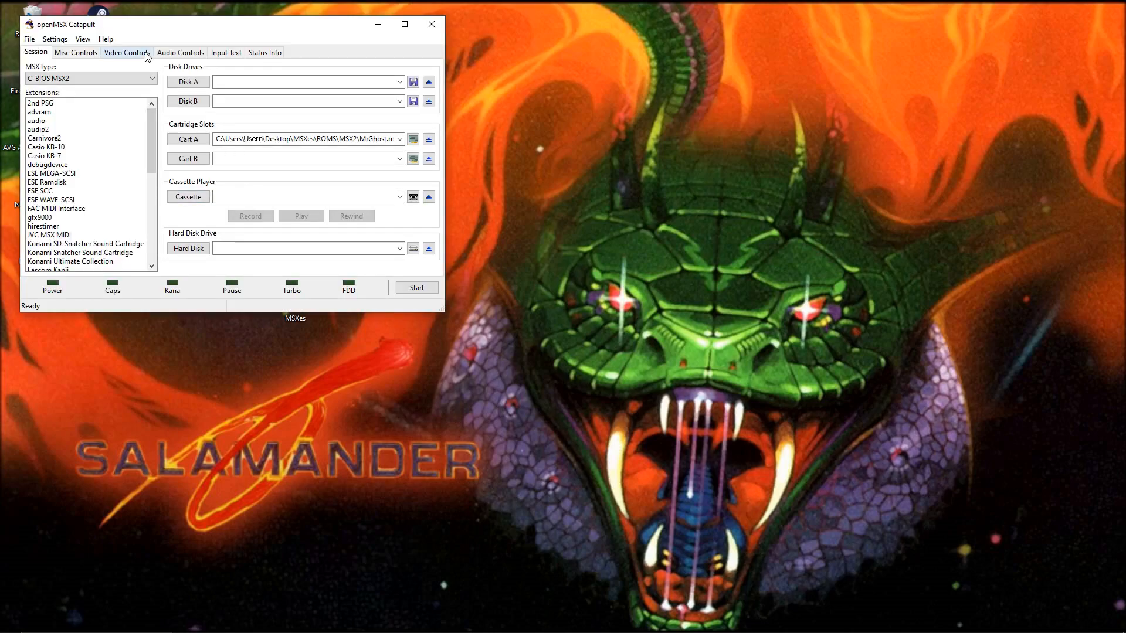
left_click(55, 39)
mouse_move(27, 40)
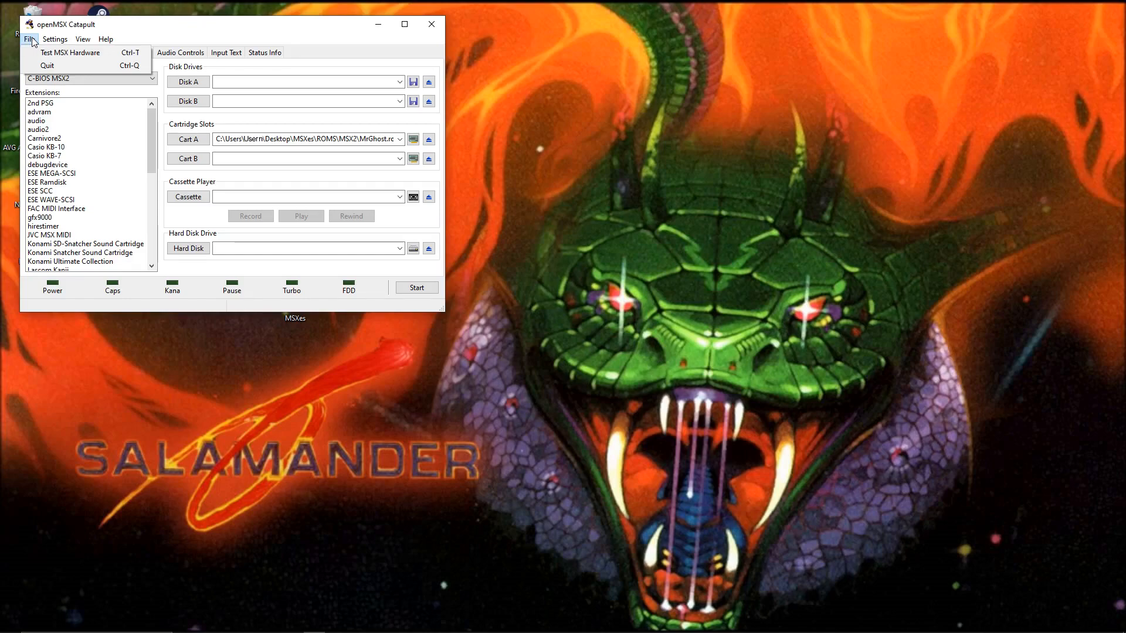
left_click(42, 56)
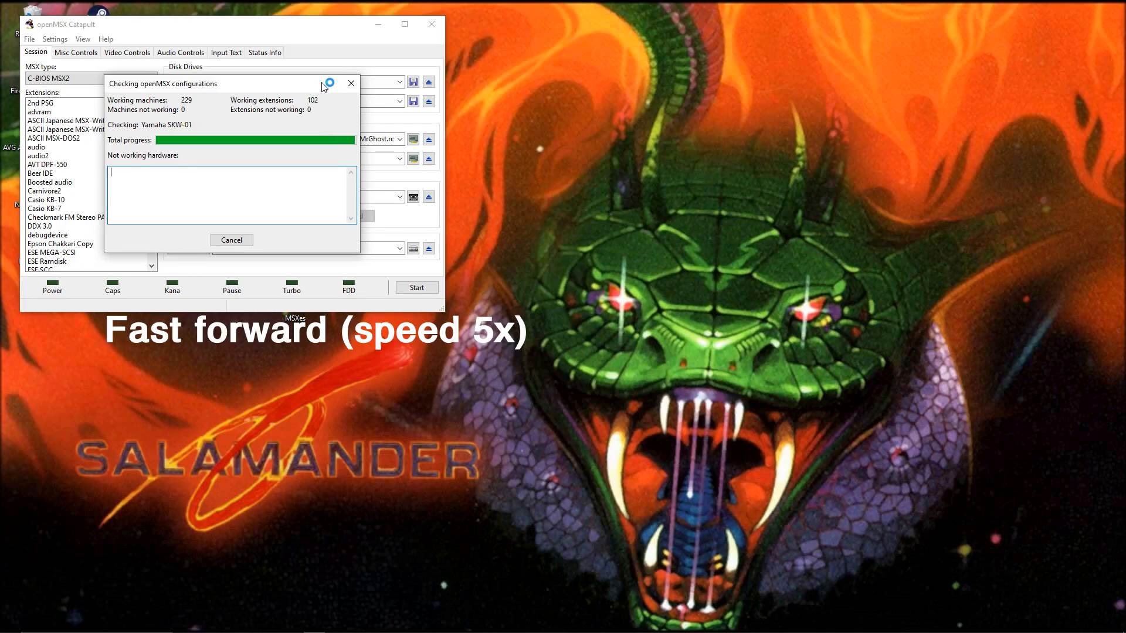
left_click(232, 240)
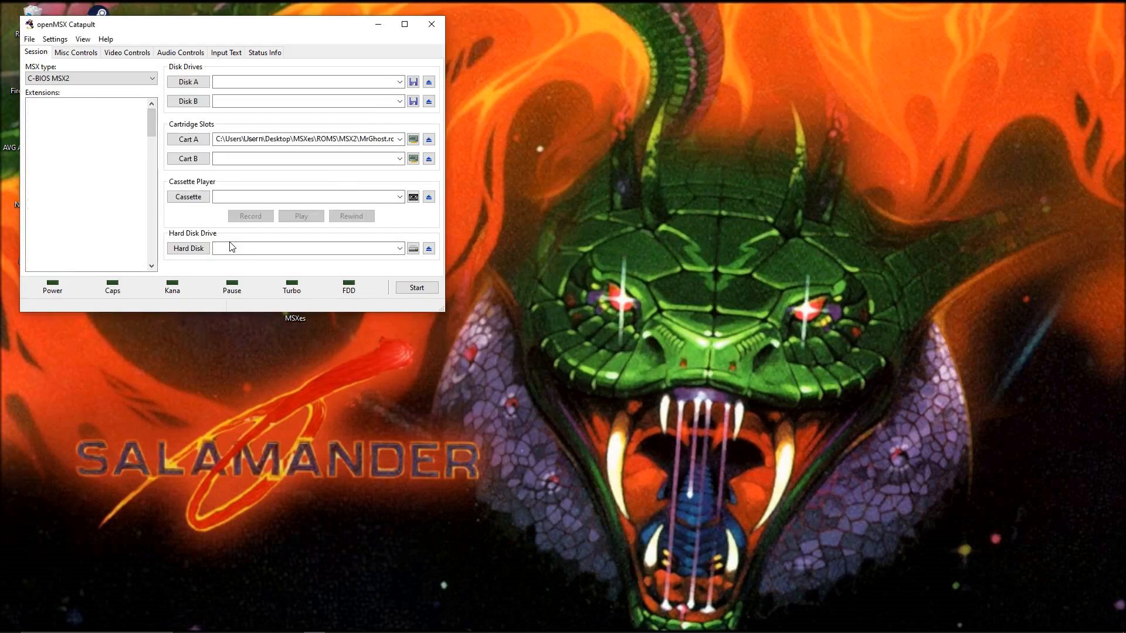
- Move the Catapult window clear of the desktop icons and examine the machines offered as MSX type, keeping C-BIOS MSX2
left_click_drag(265, 29, 591, 88)
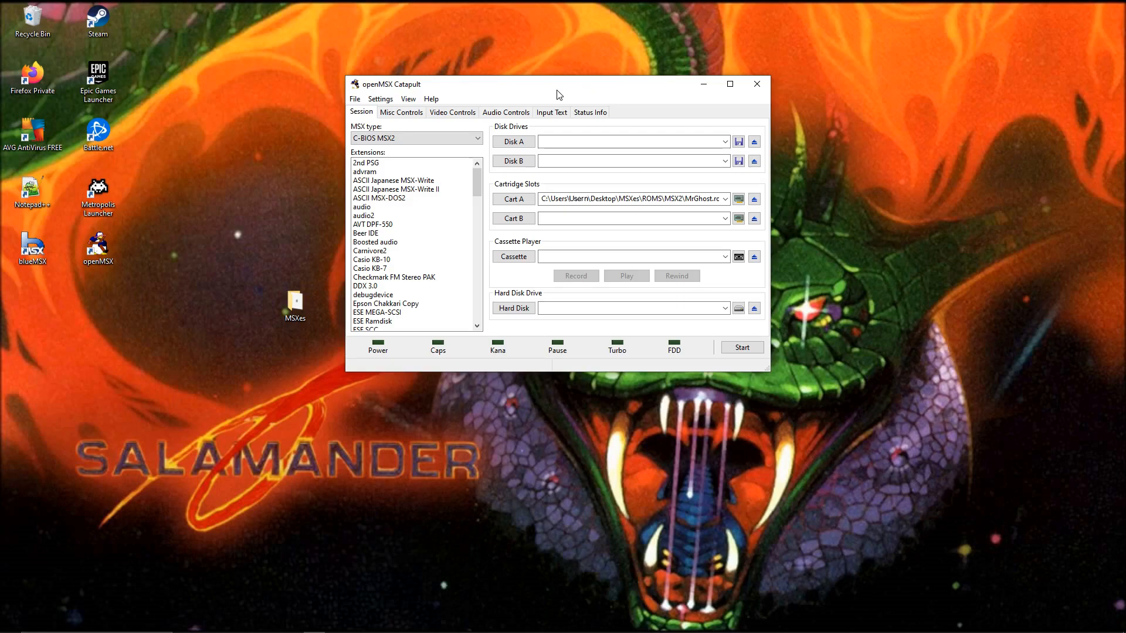
left_click(477, 138)
mouse_move(480, 181)
left_mouse_down()
mouse_move(484, 158)
mouse_move(477, 169)
left_mouse_up()
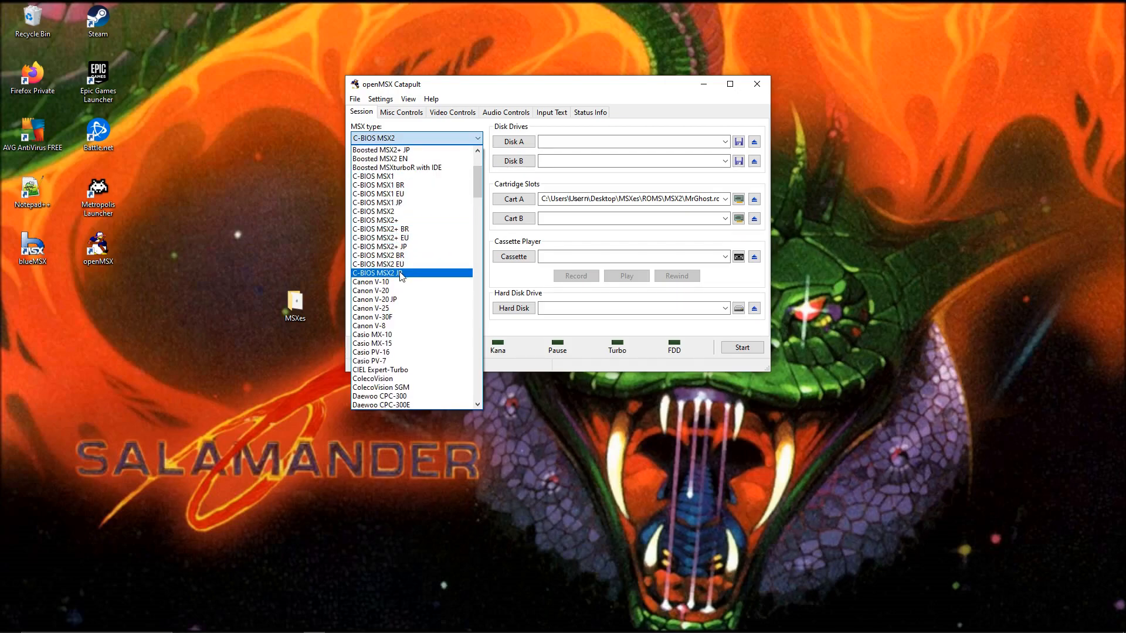
scroll(480, 182, "up", 4)
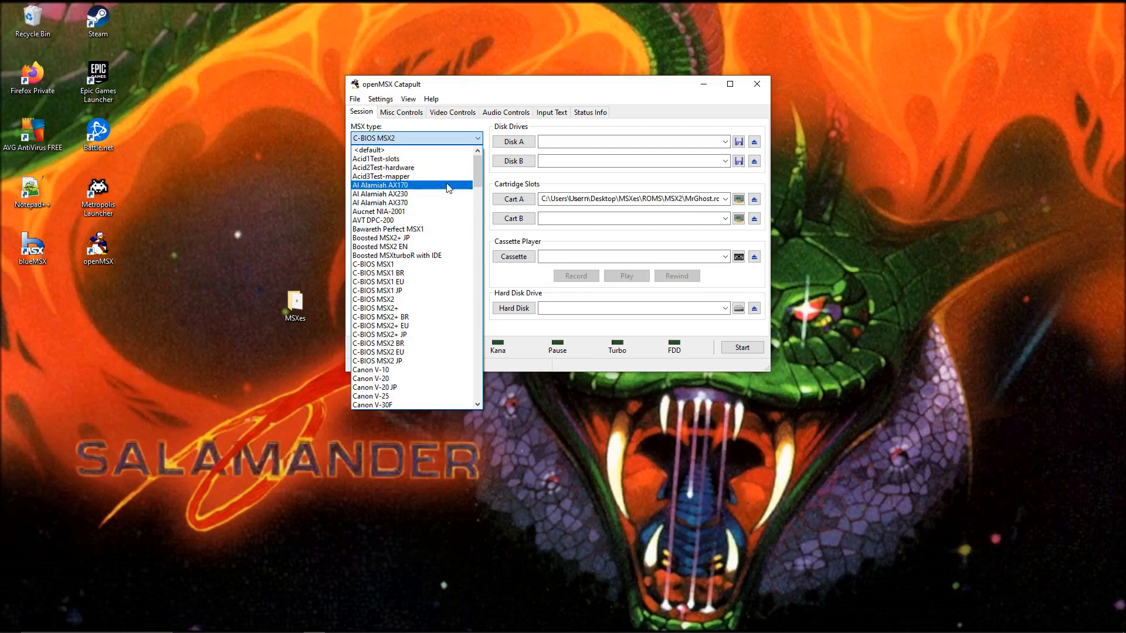
left_click_drag(479, 167, 479, 183)
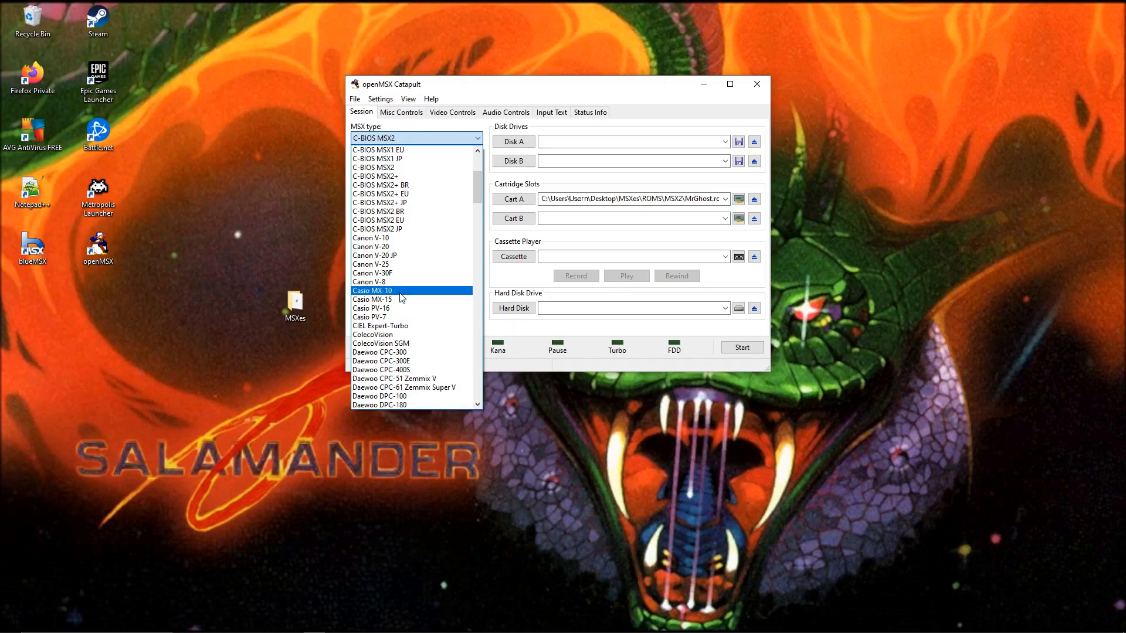
left_click_drag(474, 192, 473, 164)
scroll(477, 383, "down", 2)
left_click(478, 136)
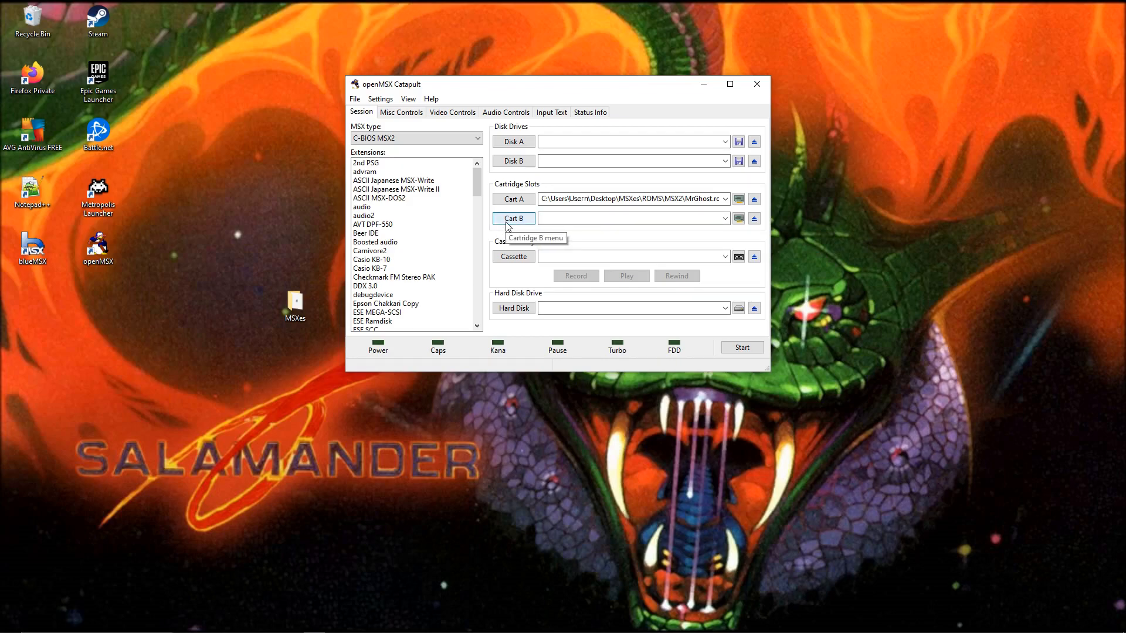
- Eject the MrGhost ROM from cartridge slot A
left_click(754, 200)
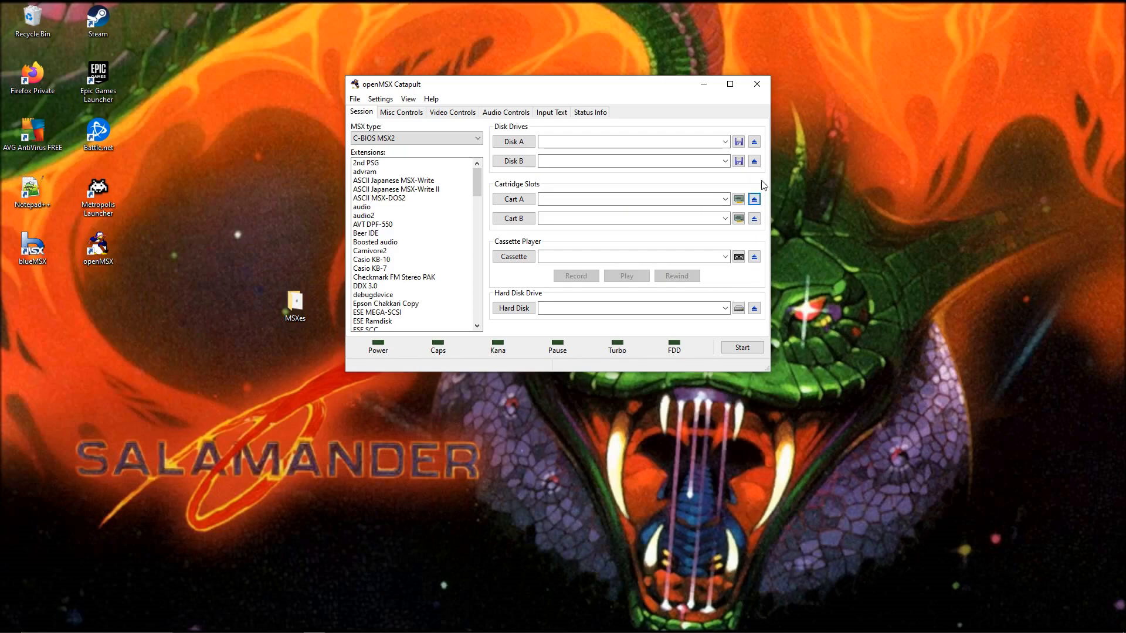